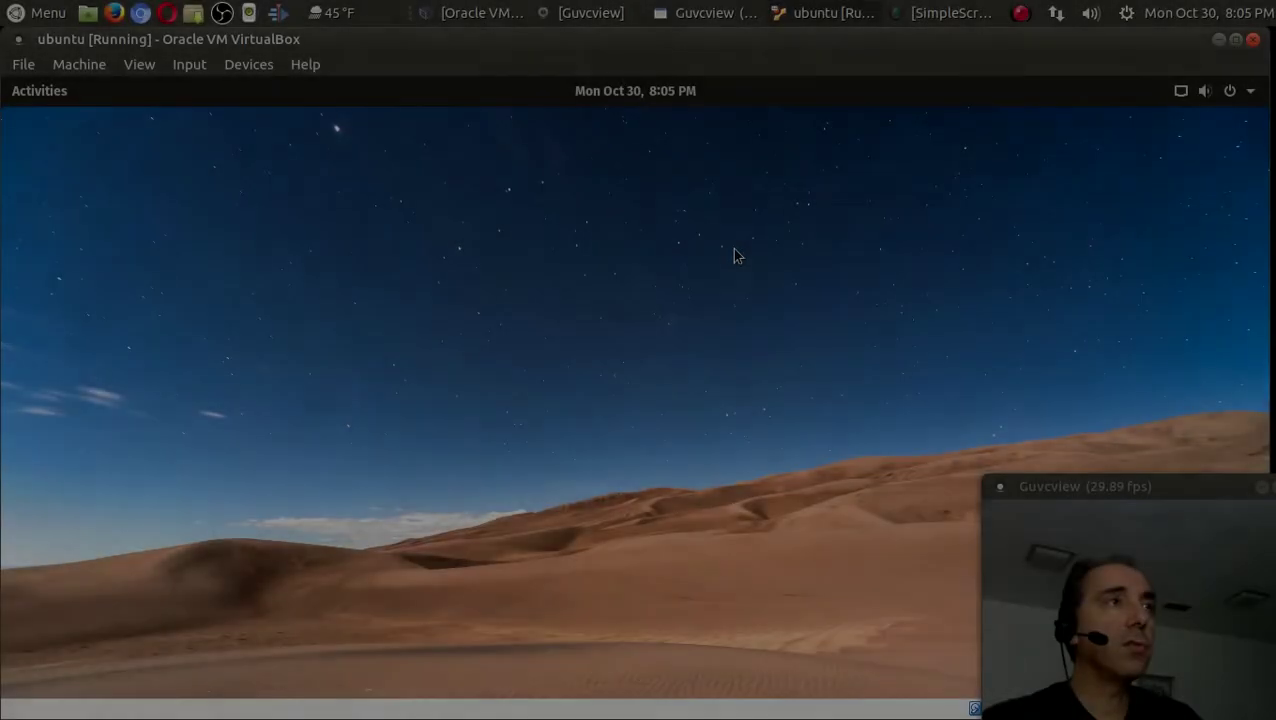
Step: Launch Pop!_Shop from the dock and browse its Audio category
key("super")
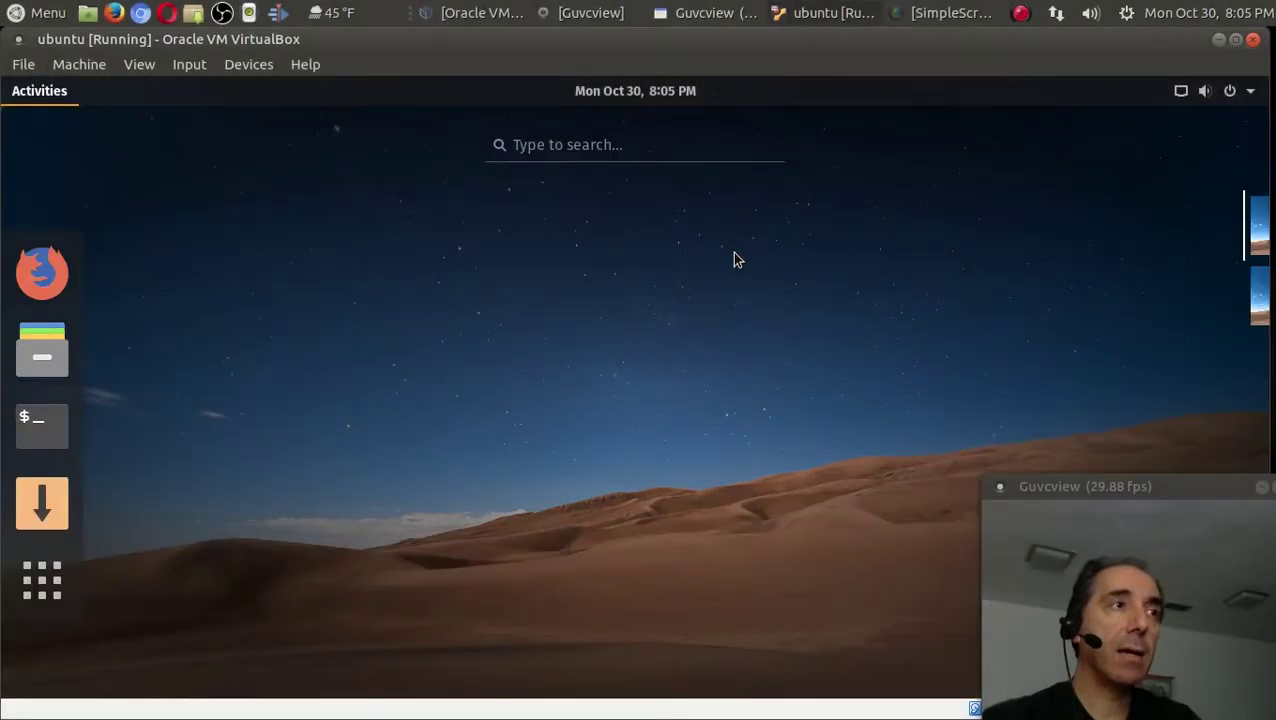
left_click(42, 503)
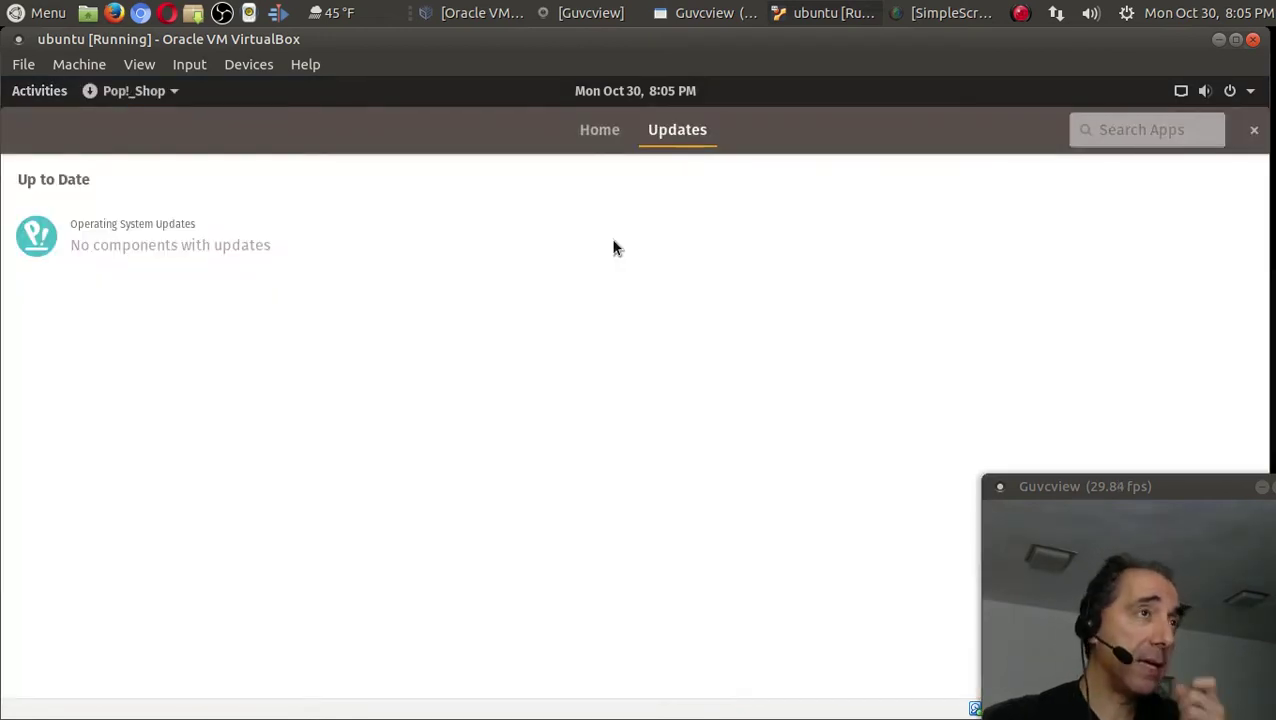
left_click(599, 137)
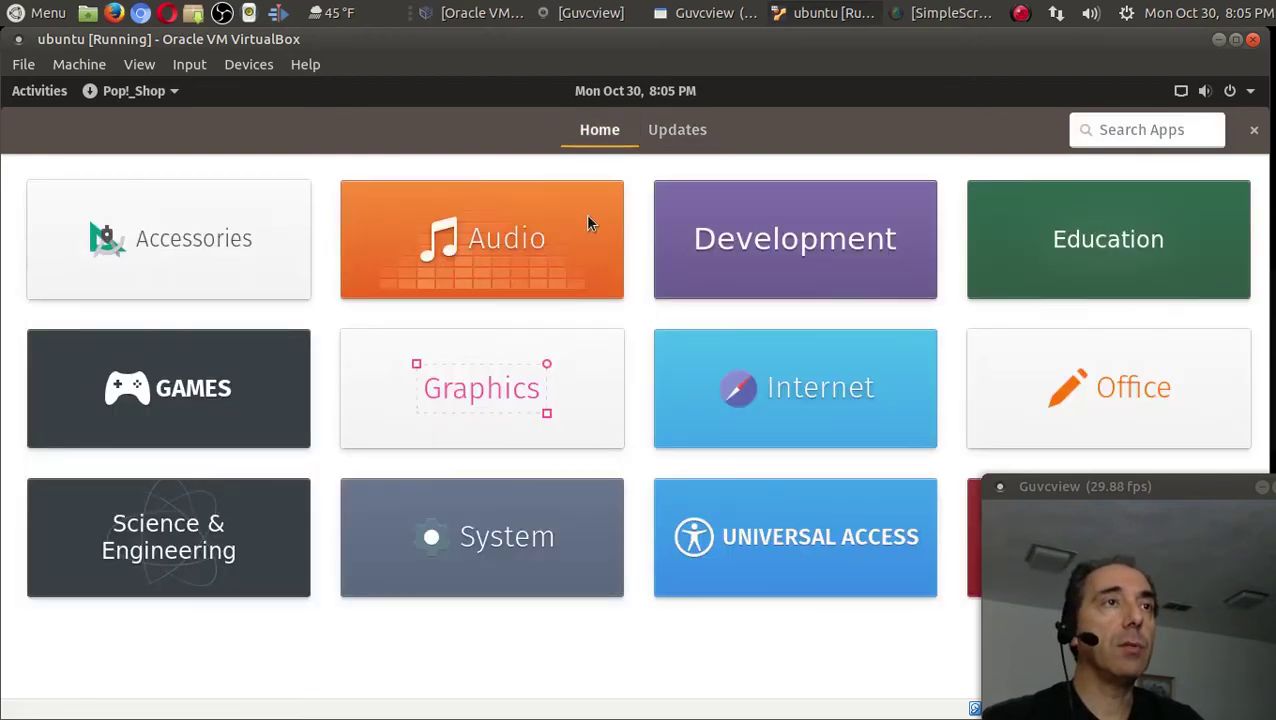
left_click(535, 230)
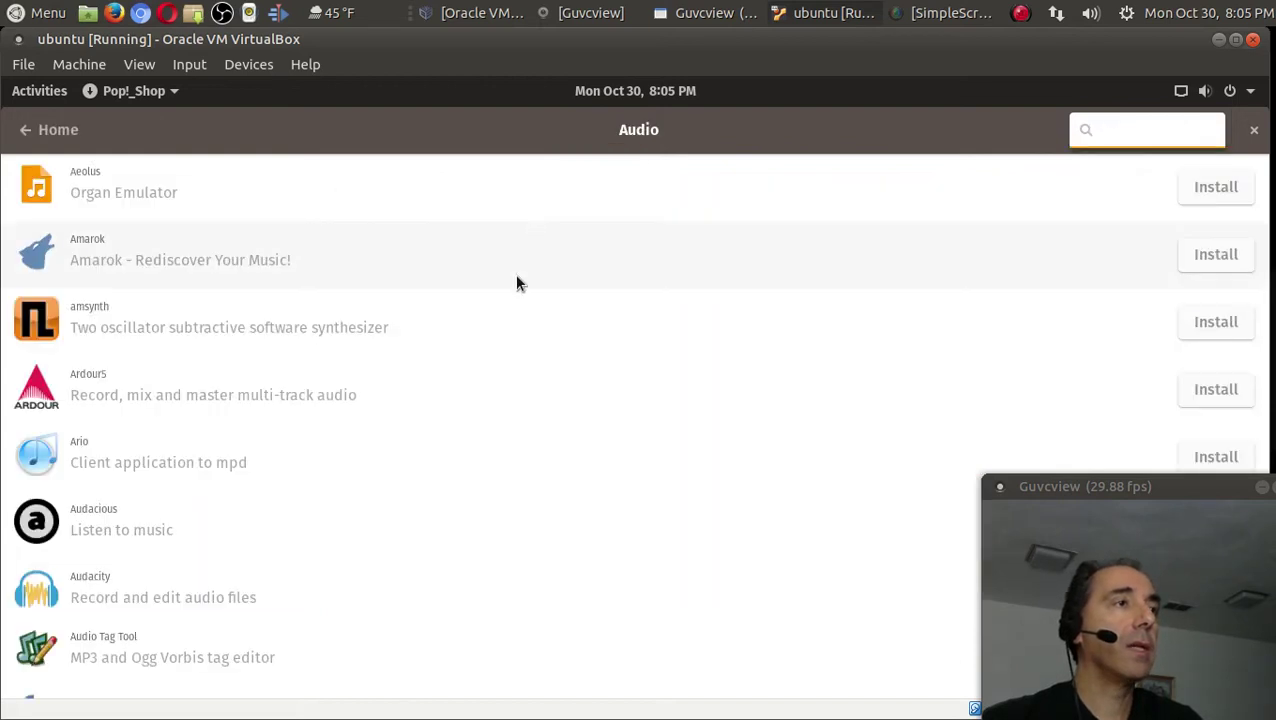
Step: Open the Audacious details page and start its installation
left_click(130, 518)
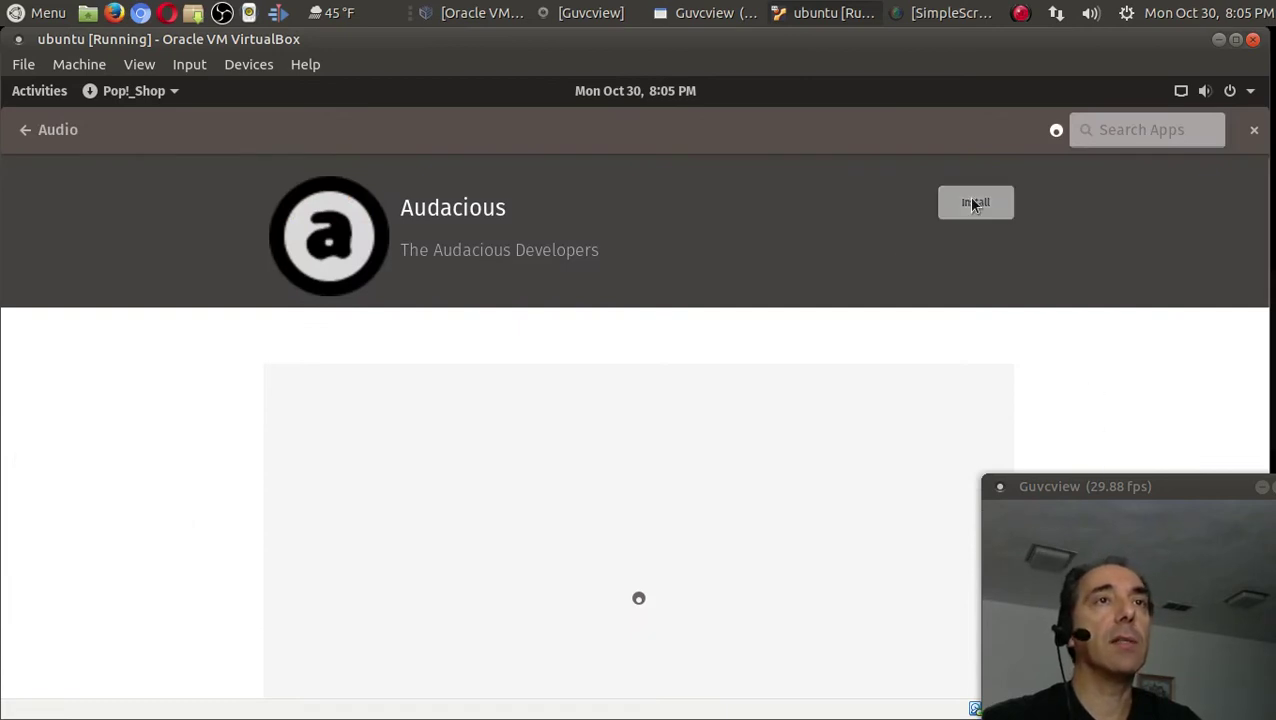
left_click(1000, 220)
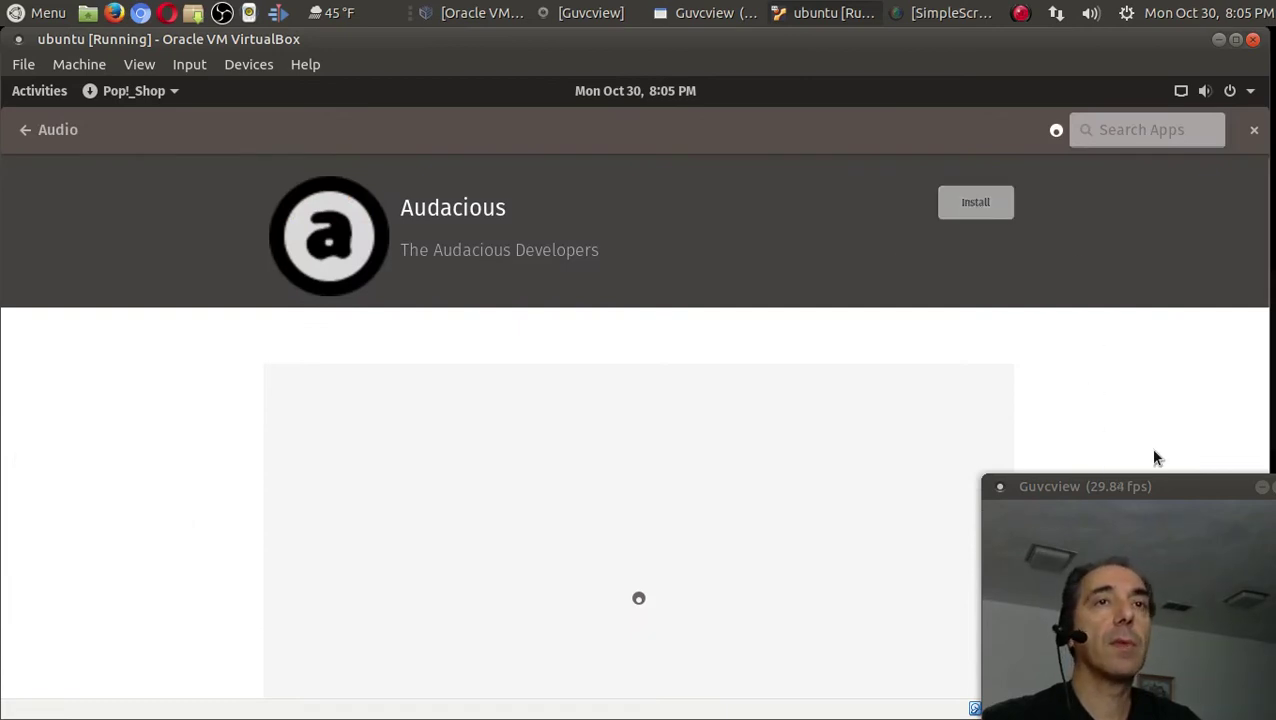
left_click_drag(1160, 486, 1165, 404)
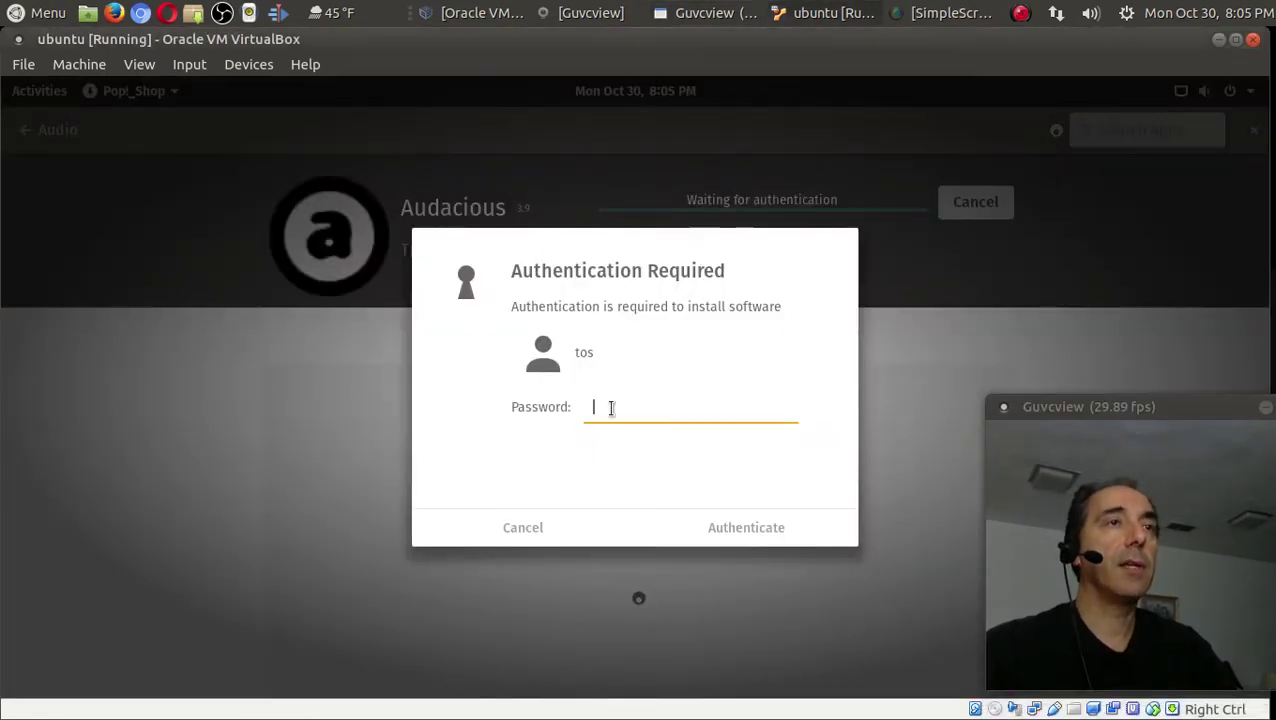
Step: Enter the account password to authorize the Audacious install and wait for it to finish
key("Return")
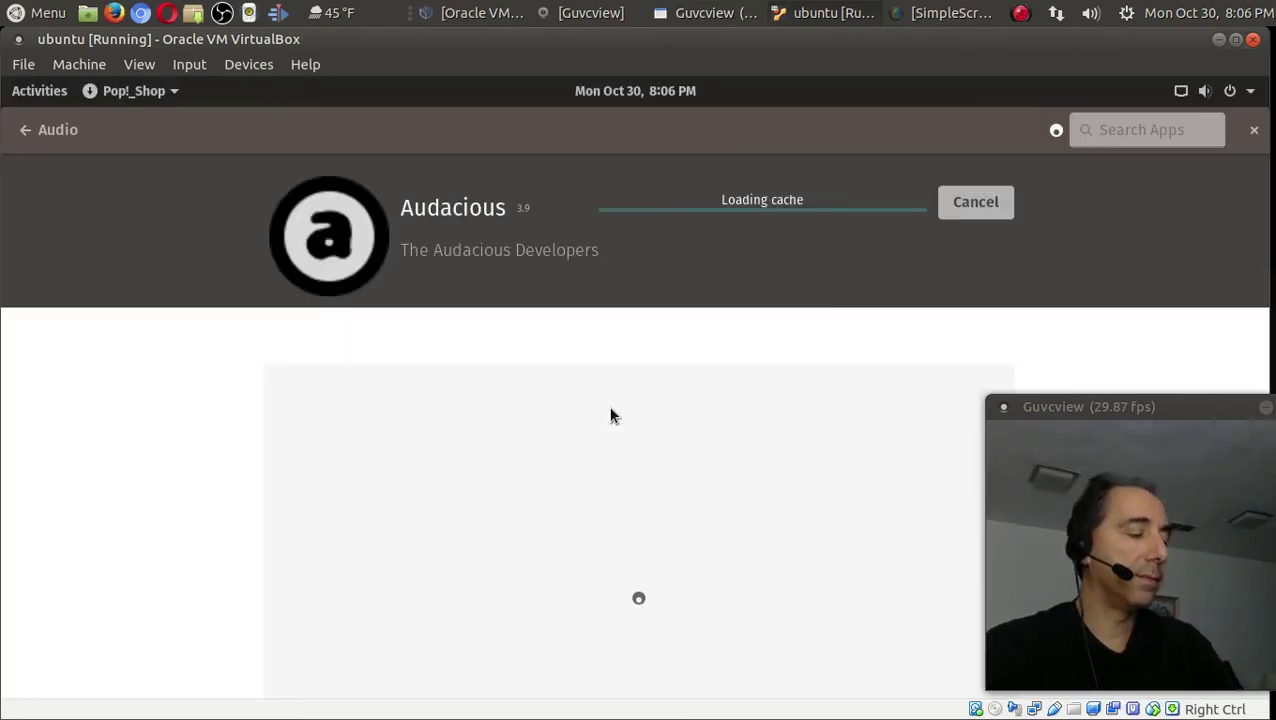
key("super")
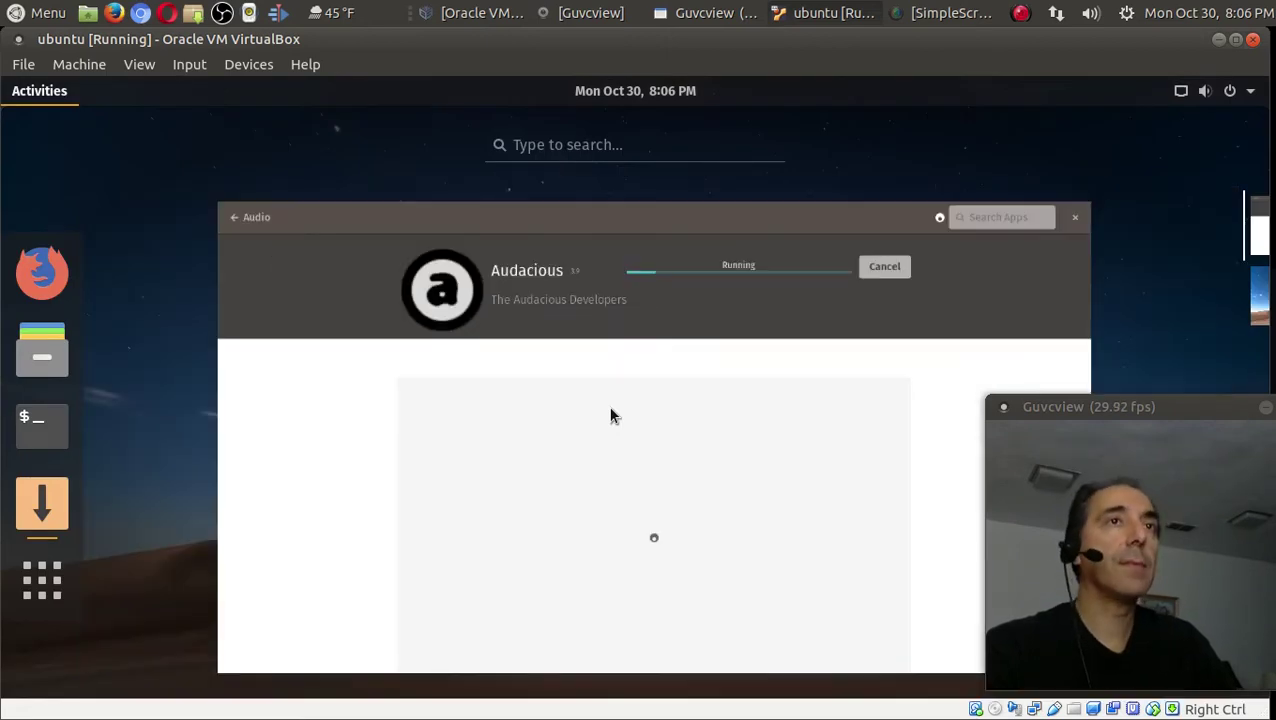
key("super")
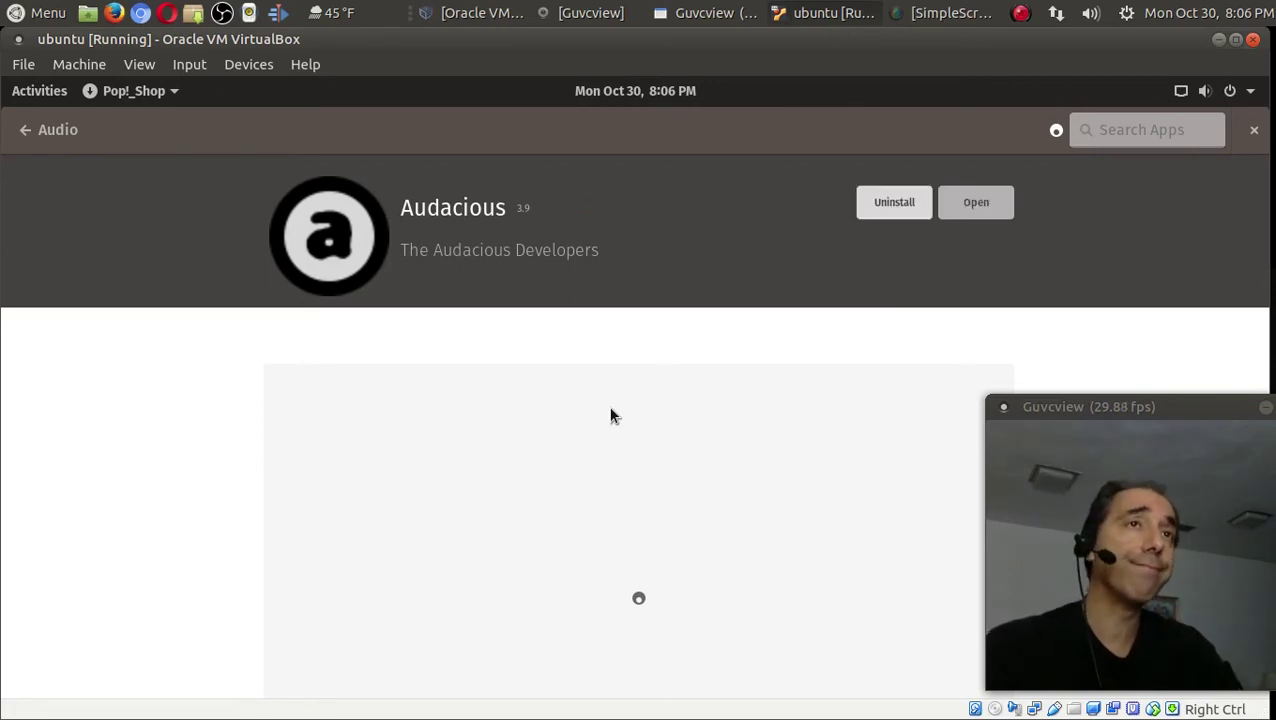
Step: Close Pop!_Shop and launch Audacious by searching 'aud' in Activities
left_click(972, 207)
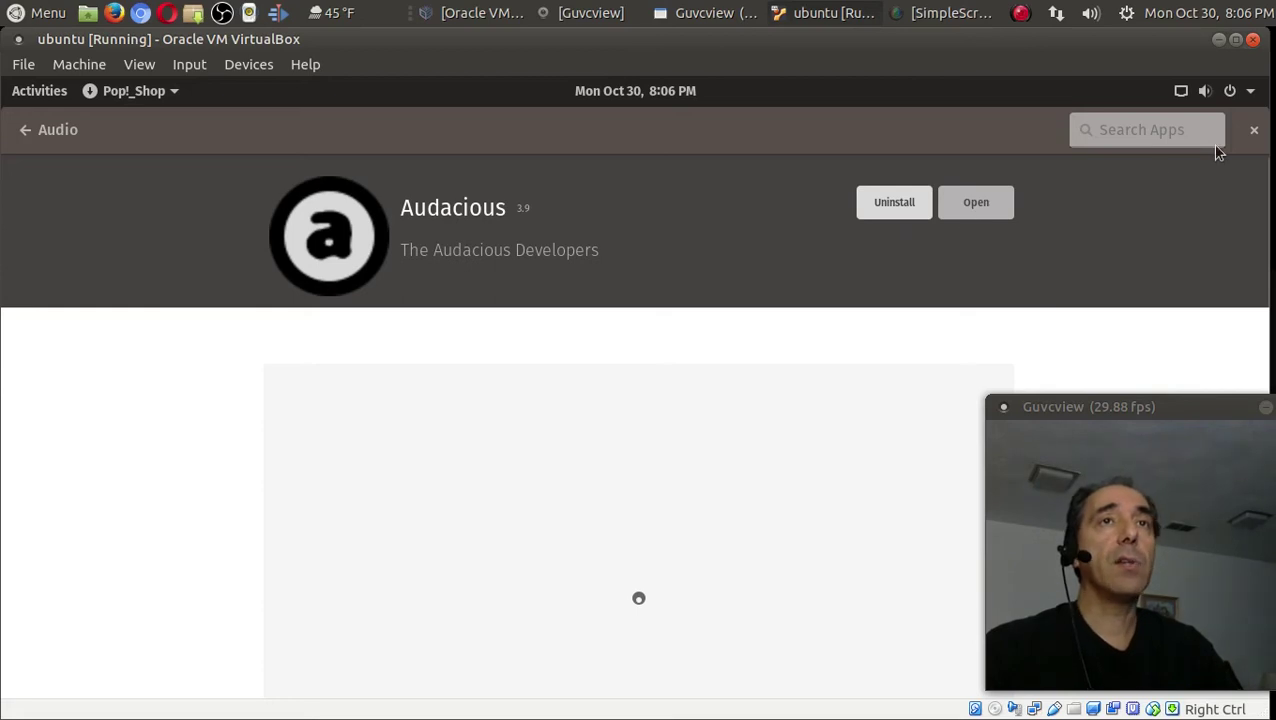
left_click(1252, 131)
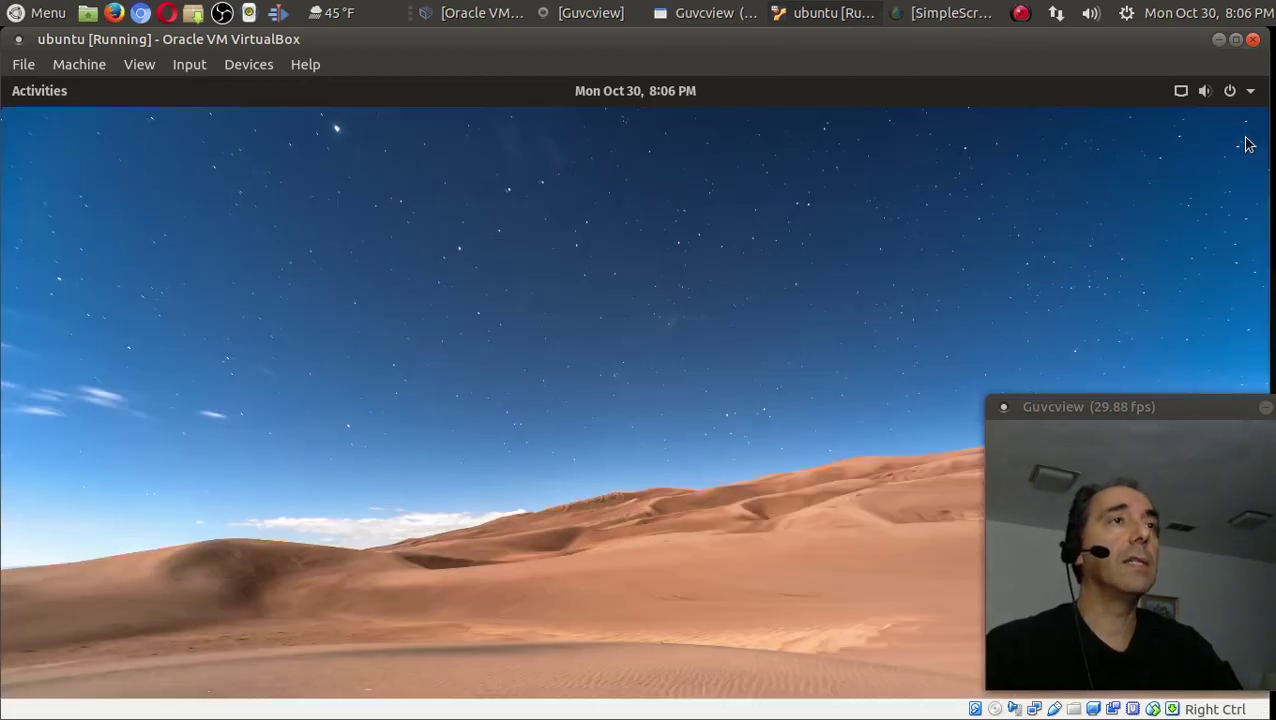
key("super")
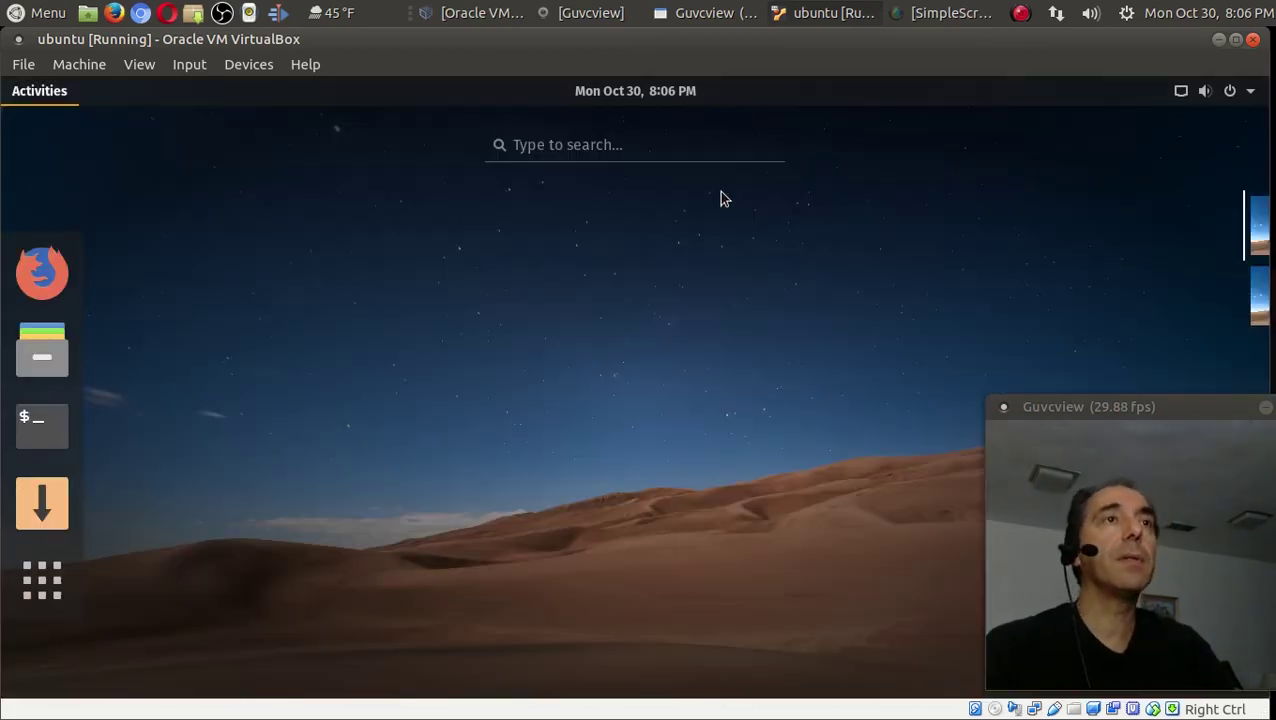
type("a")
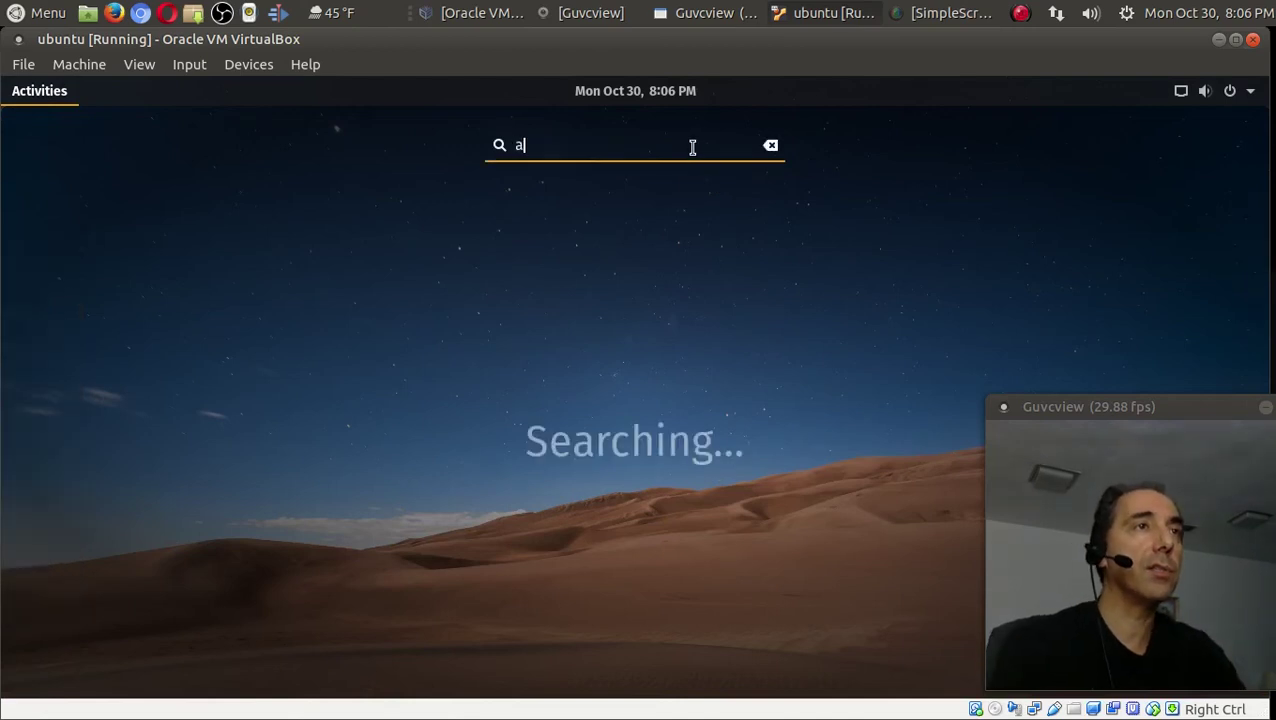
type("ud")
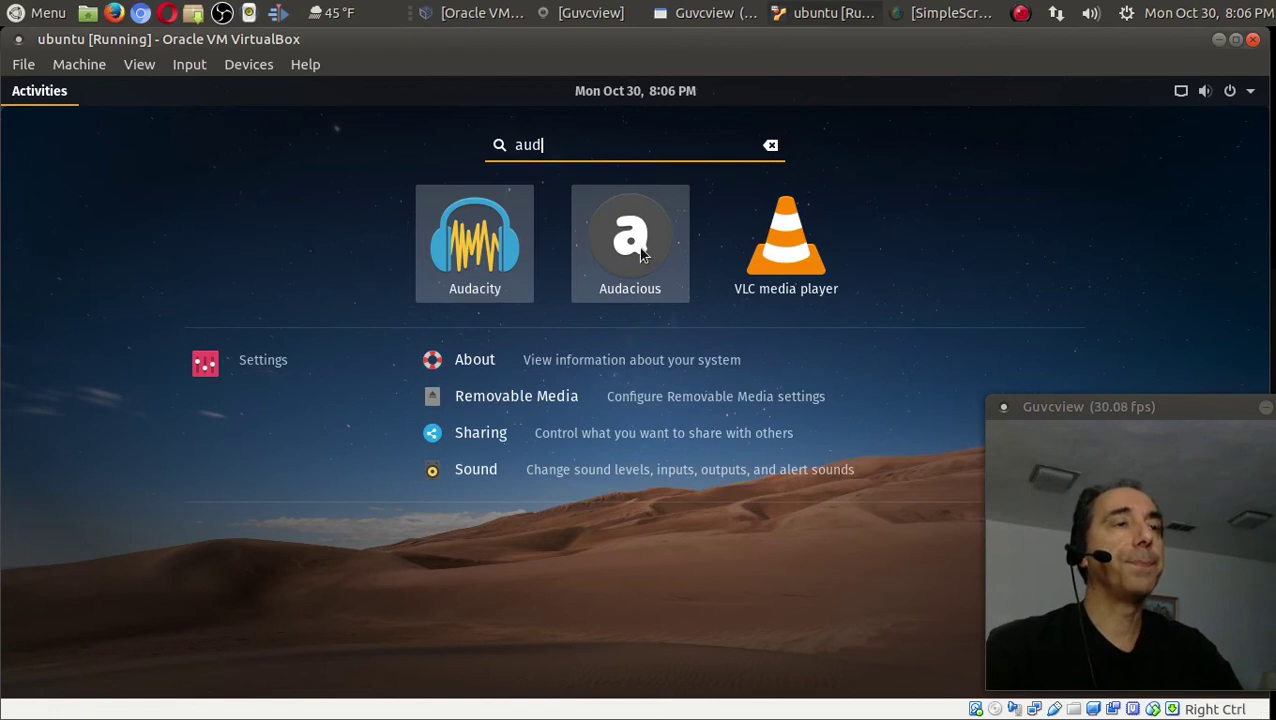
left_click(640, 250)
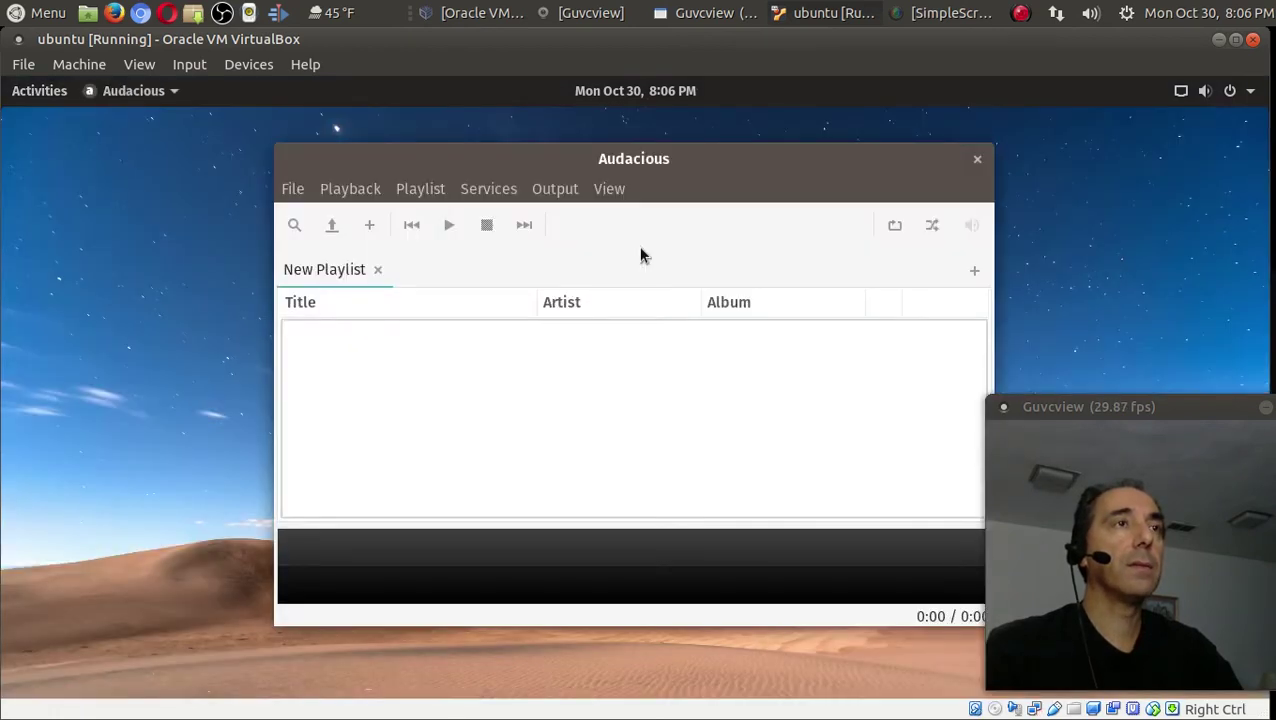
Step: Close Audacious, reopen Pop!_Shop and open the Arora browser page under Internet
left_click(977, 161)
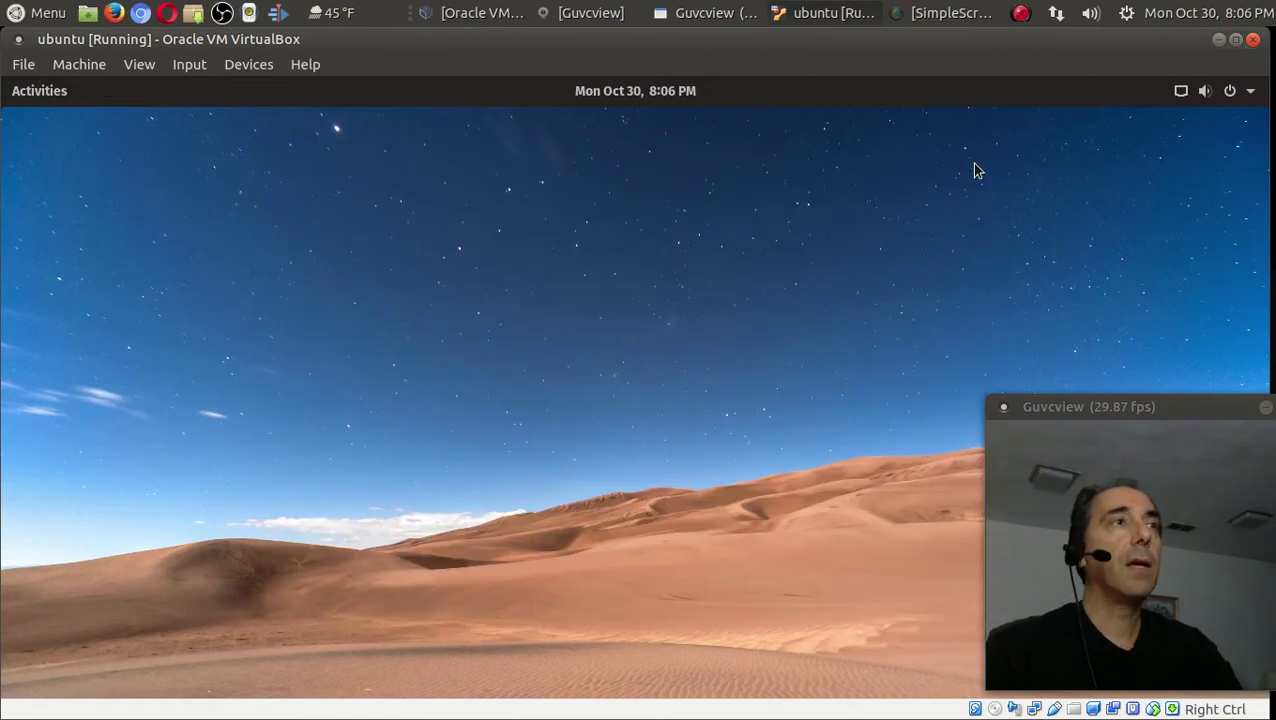
key("super")
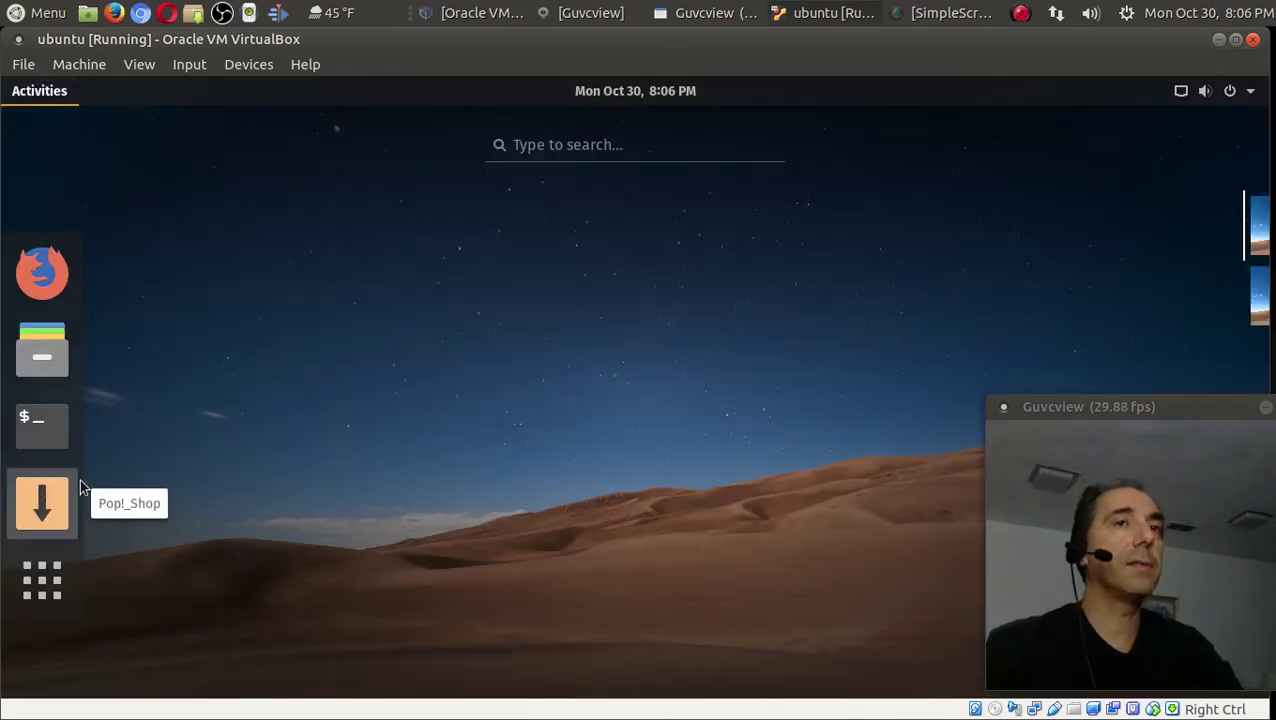
left_click(42, 503)
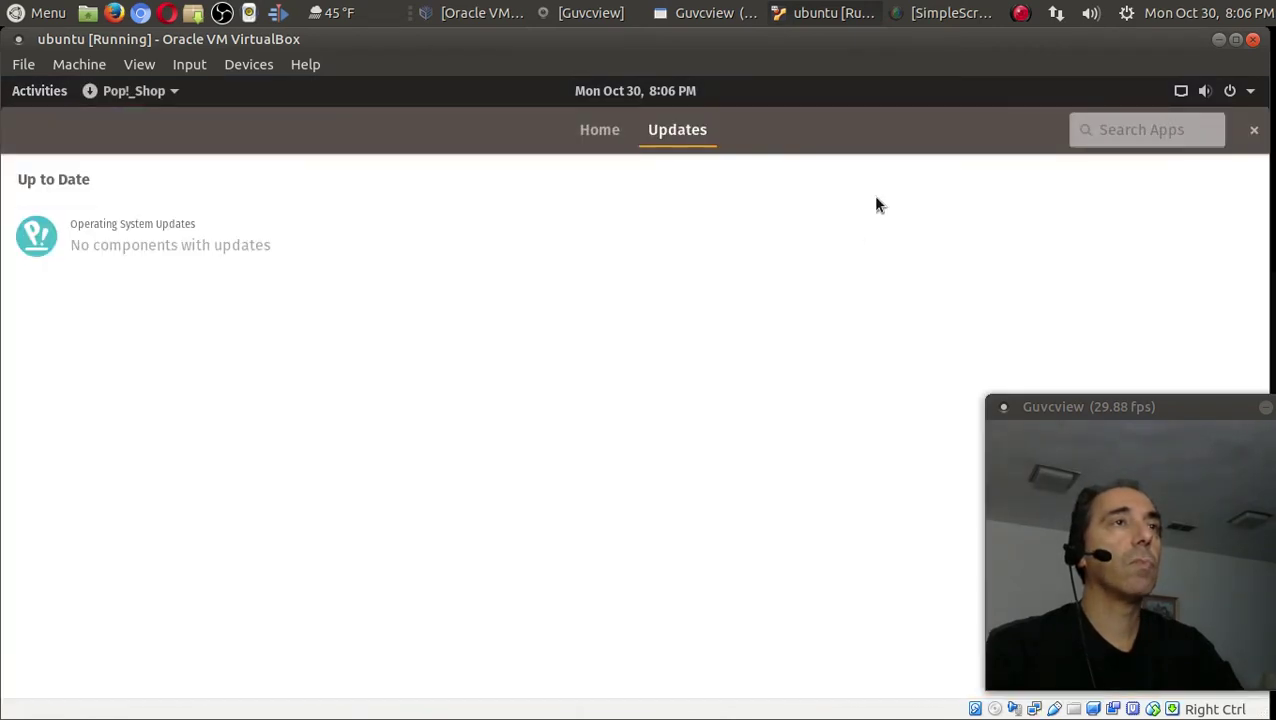
left_click(612, 135)
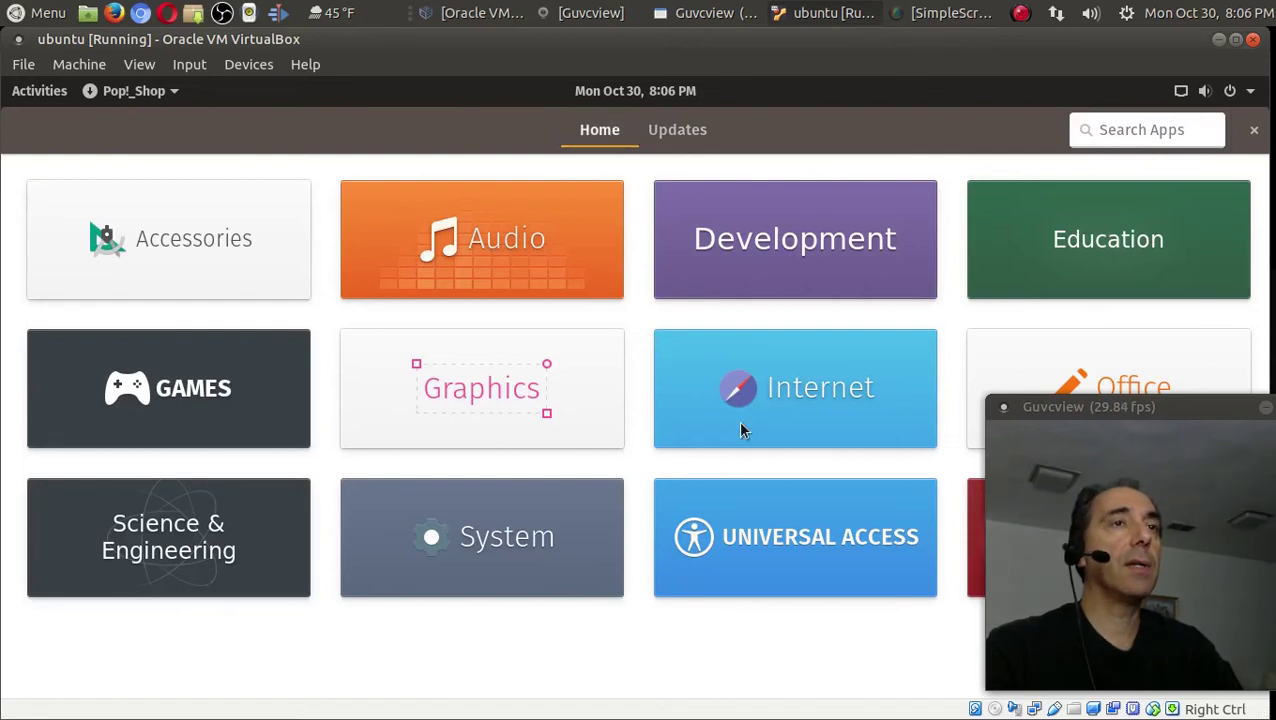
left_click(878, 387)
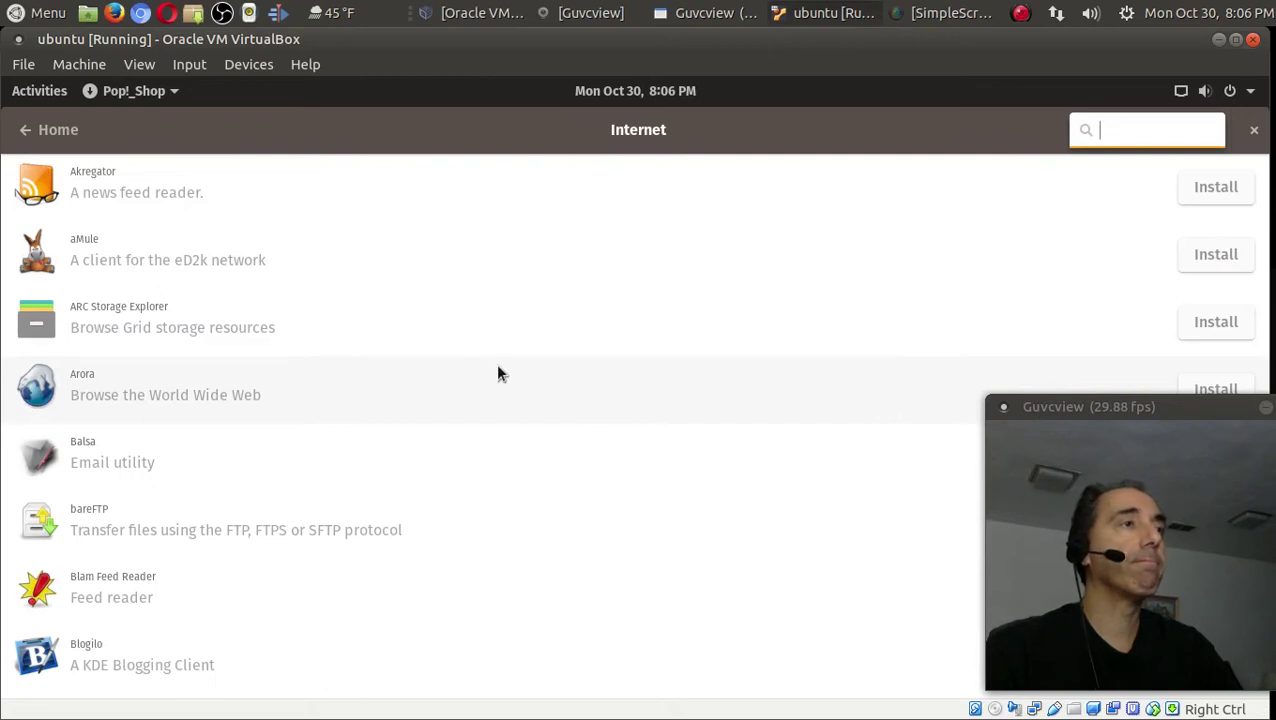
left_click(145, 396)
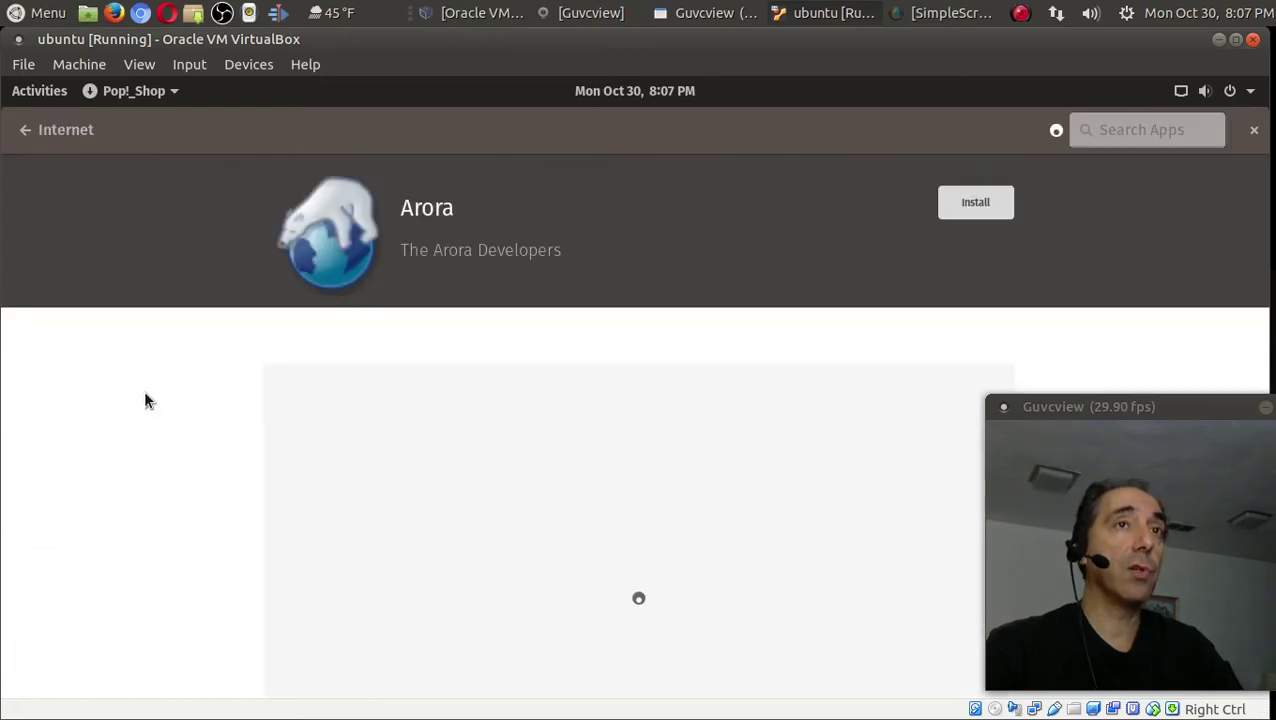
Step: Start installing the Arora web browser
left_click(954, 212)
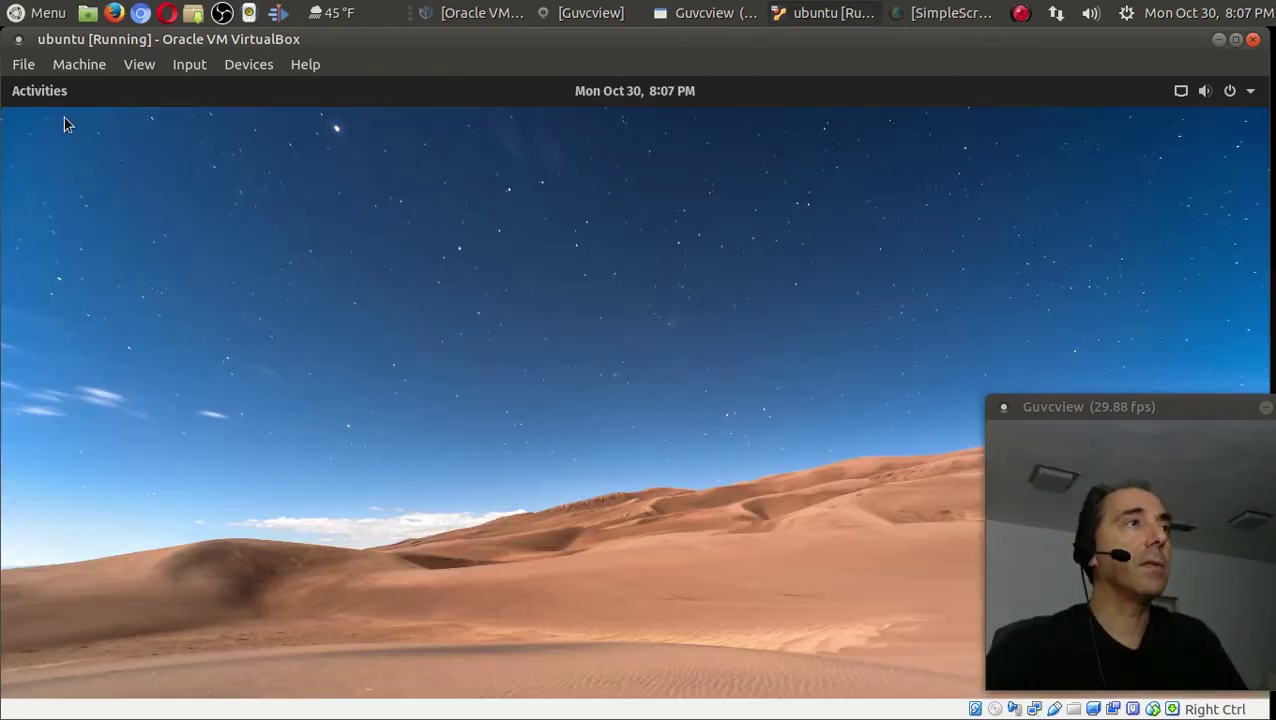
Step: Launch the Arora browser by searching 'ar' in Activities
left_click(51, 95)
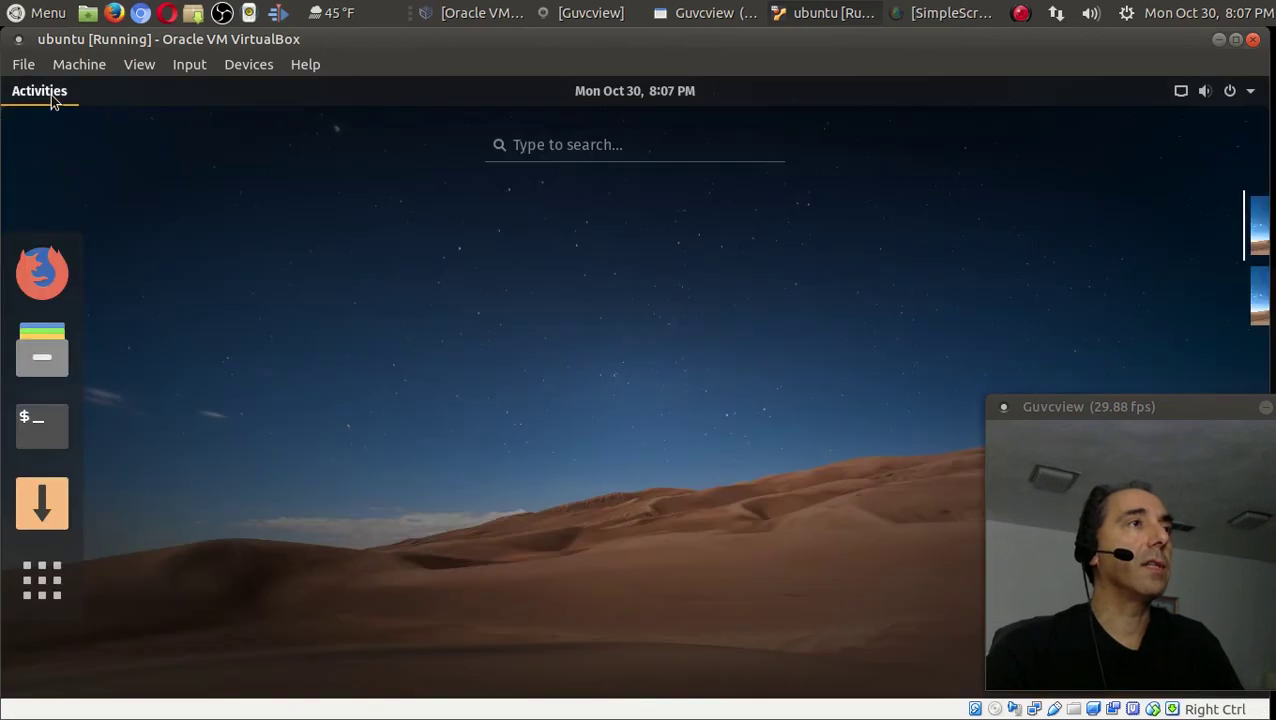
left_click(570, 144)
type("ar")
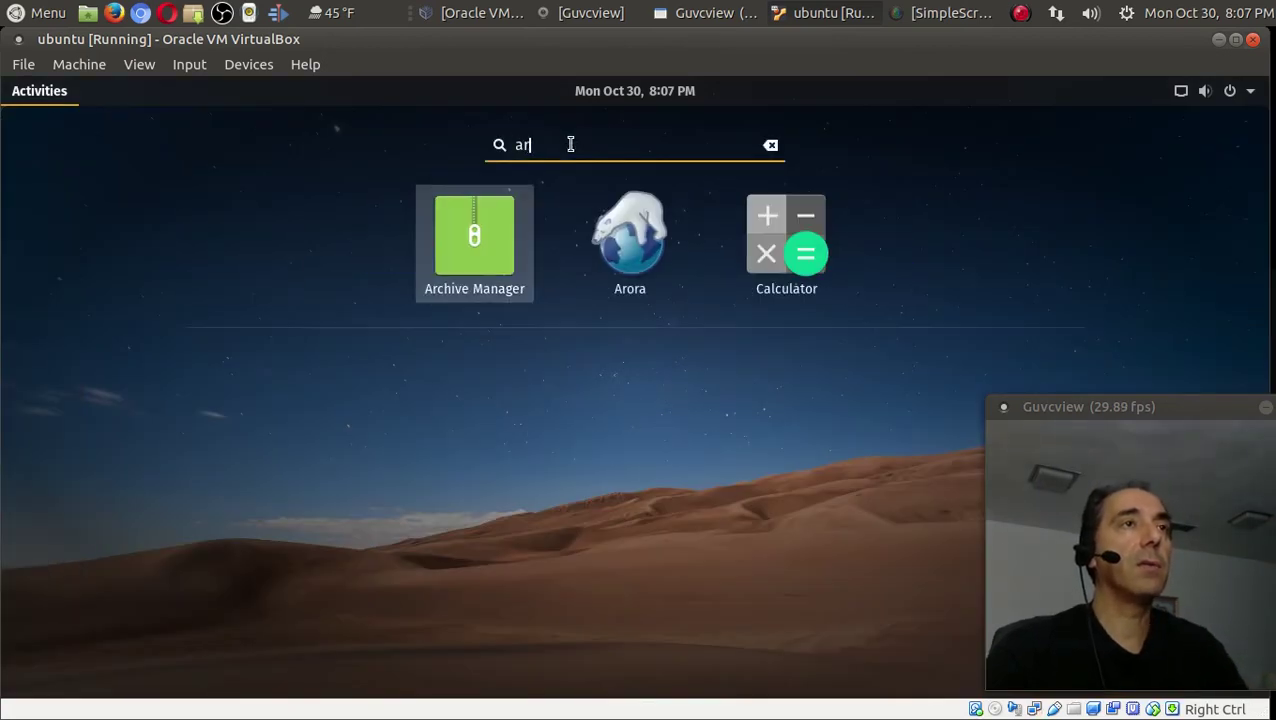
left_click(645, 237)
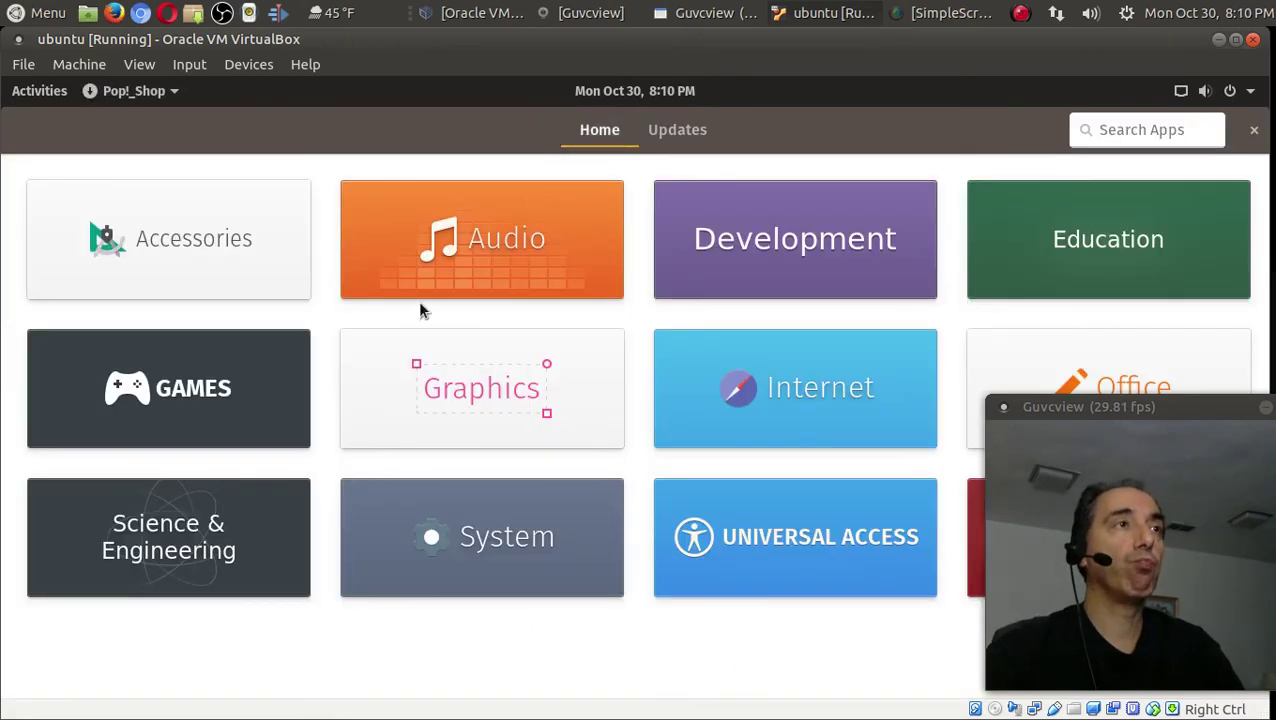
Step: Find Alarm Clock in the Accessories category and start installing it
left_click(216, 263)
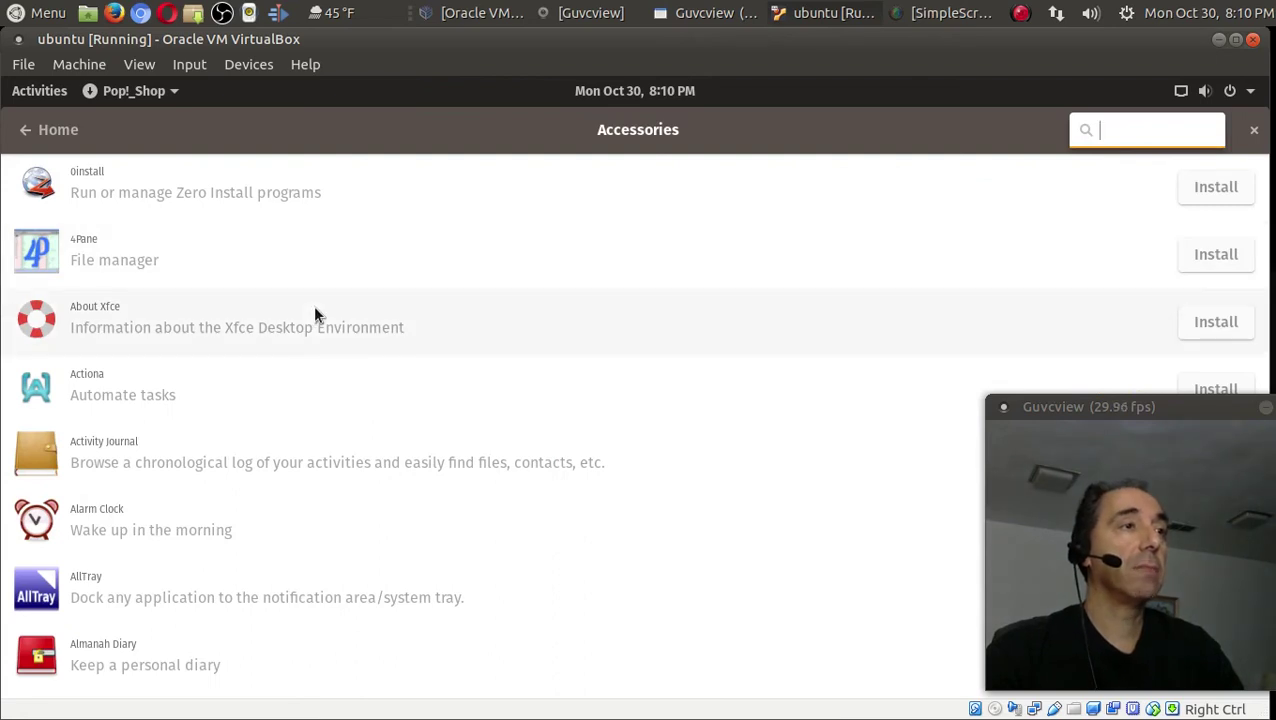
scroll(314, 312, "down", 1)
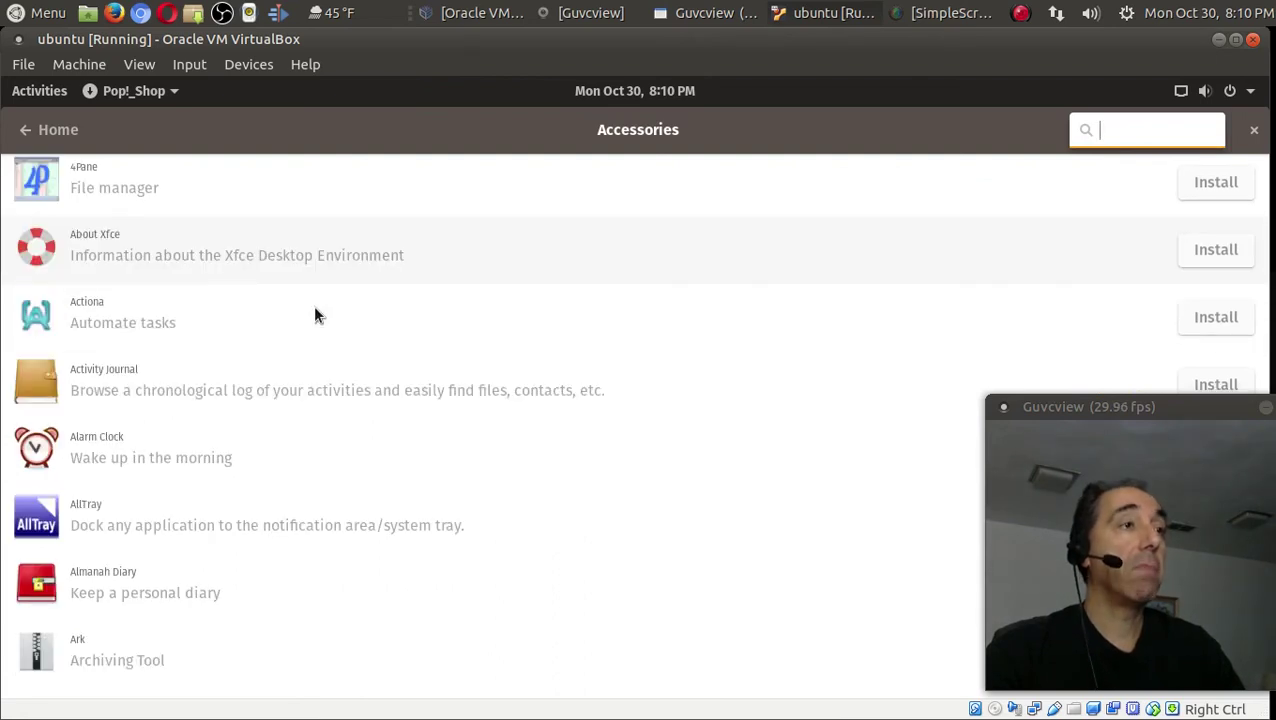
left_click(135, 460)
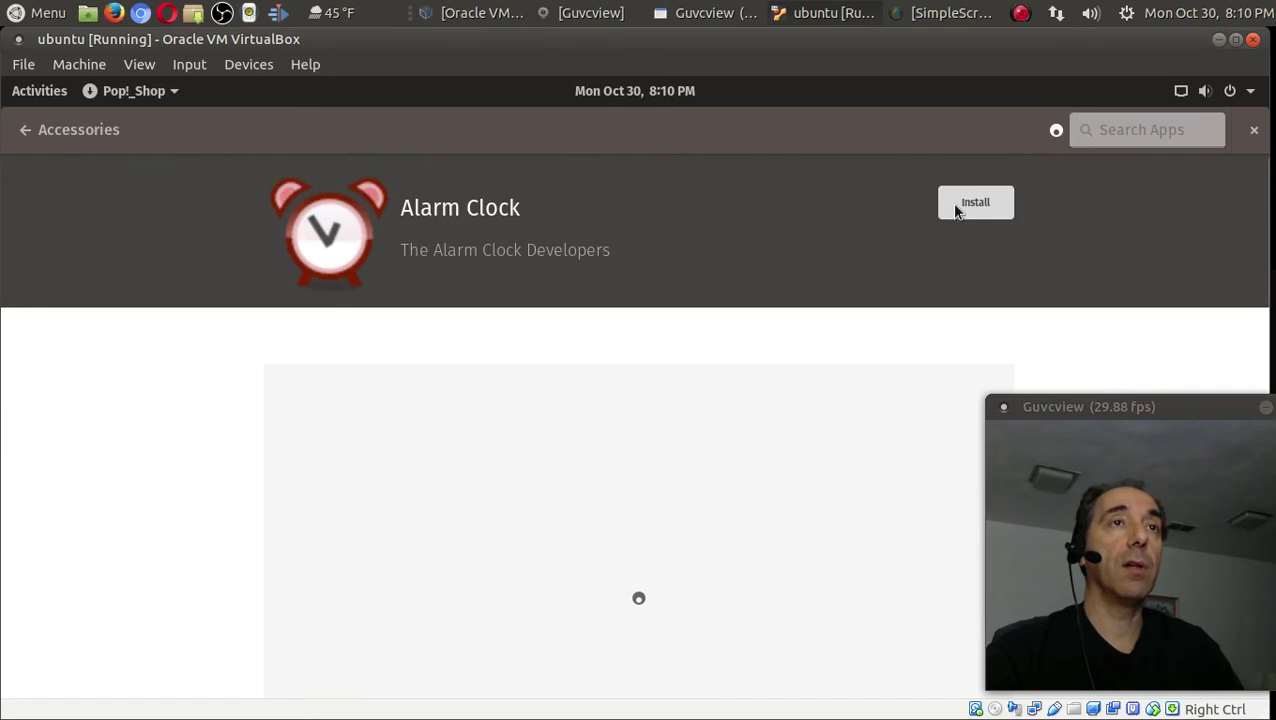
left_click(954, 209)
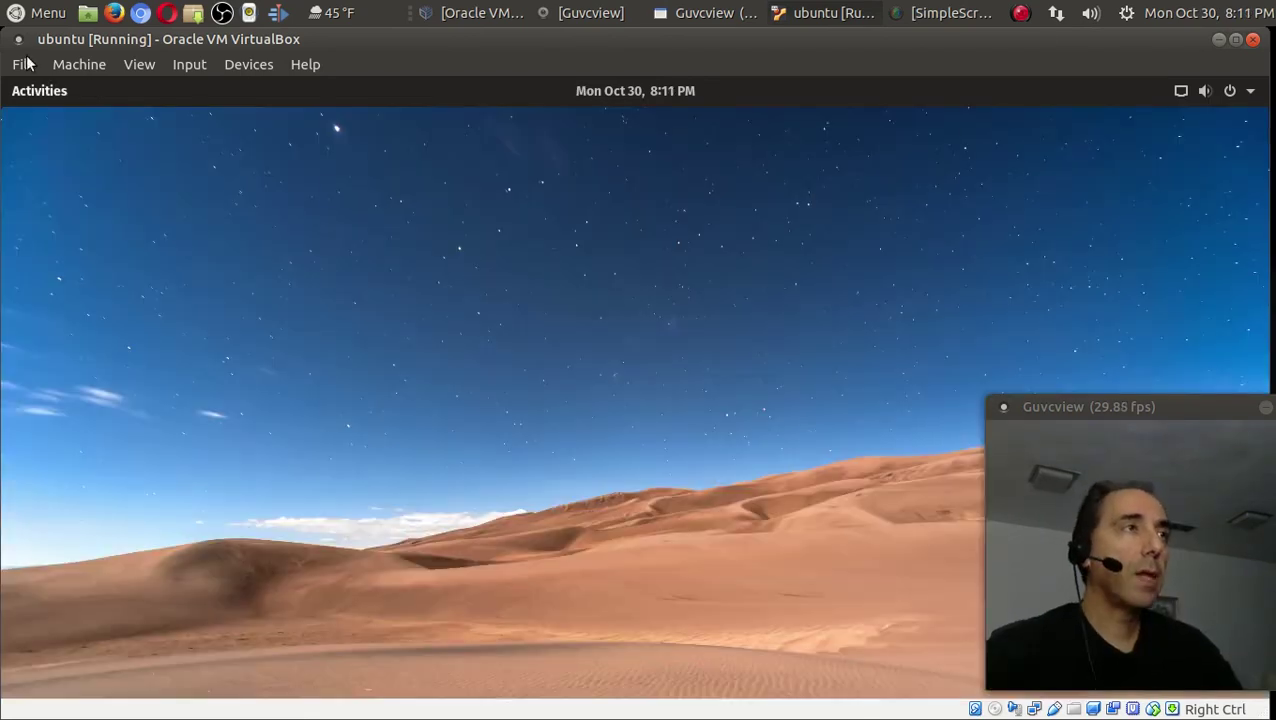
left_click(40, 100)
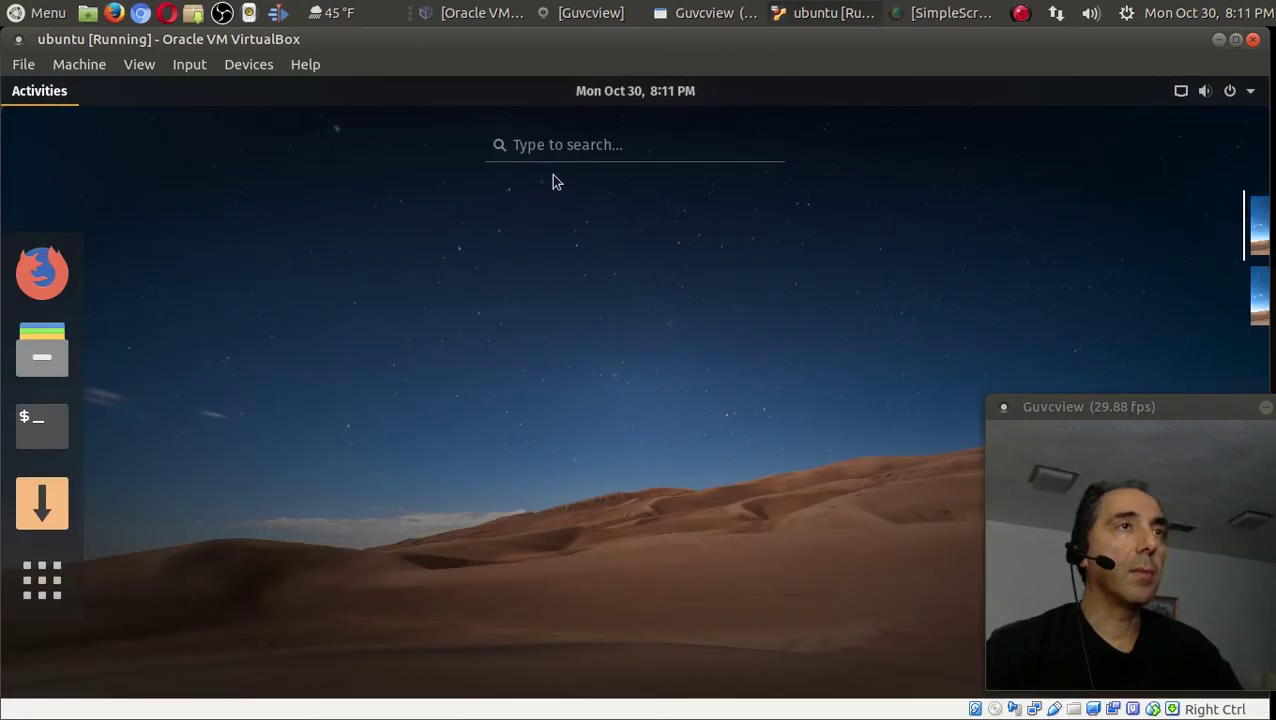
Step: Launch Alarm Clock by searching 'a' in Activities
left_click(620, 151)
type("a")
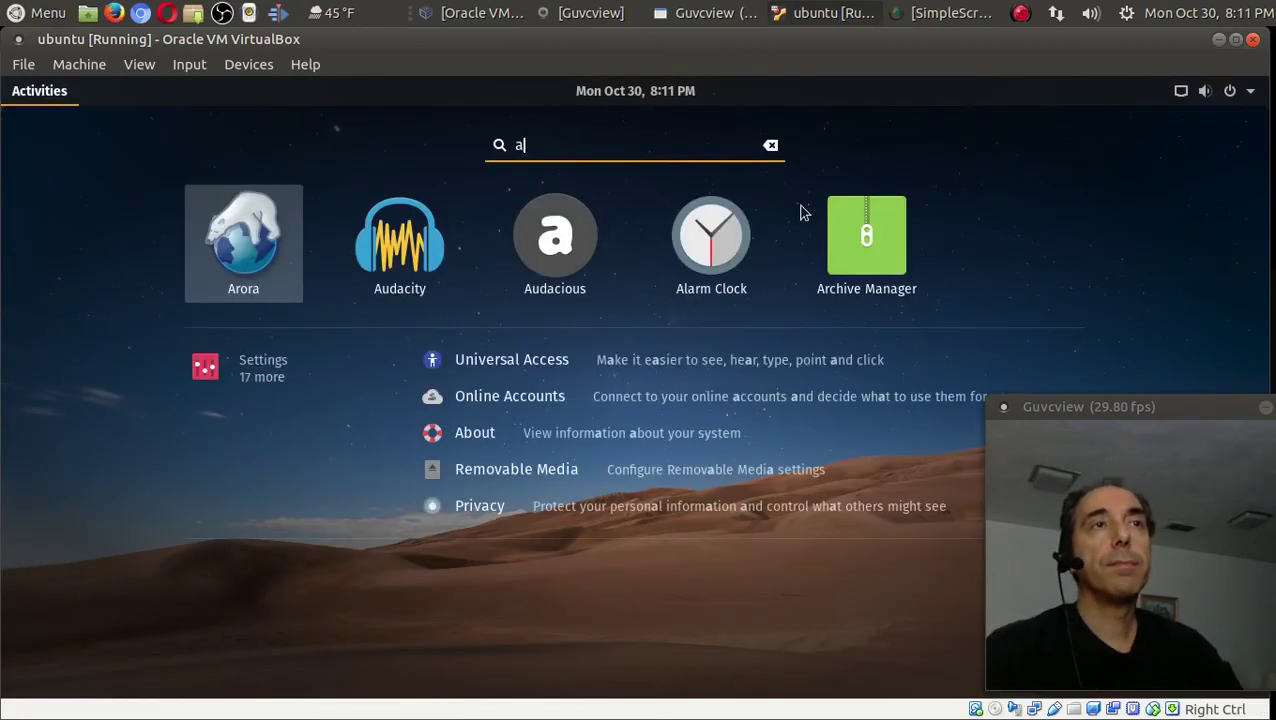
left_click(729, 248)
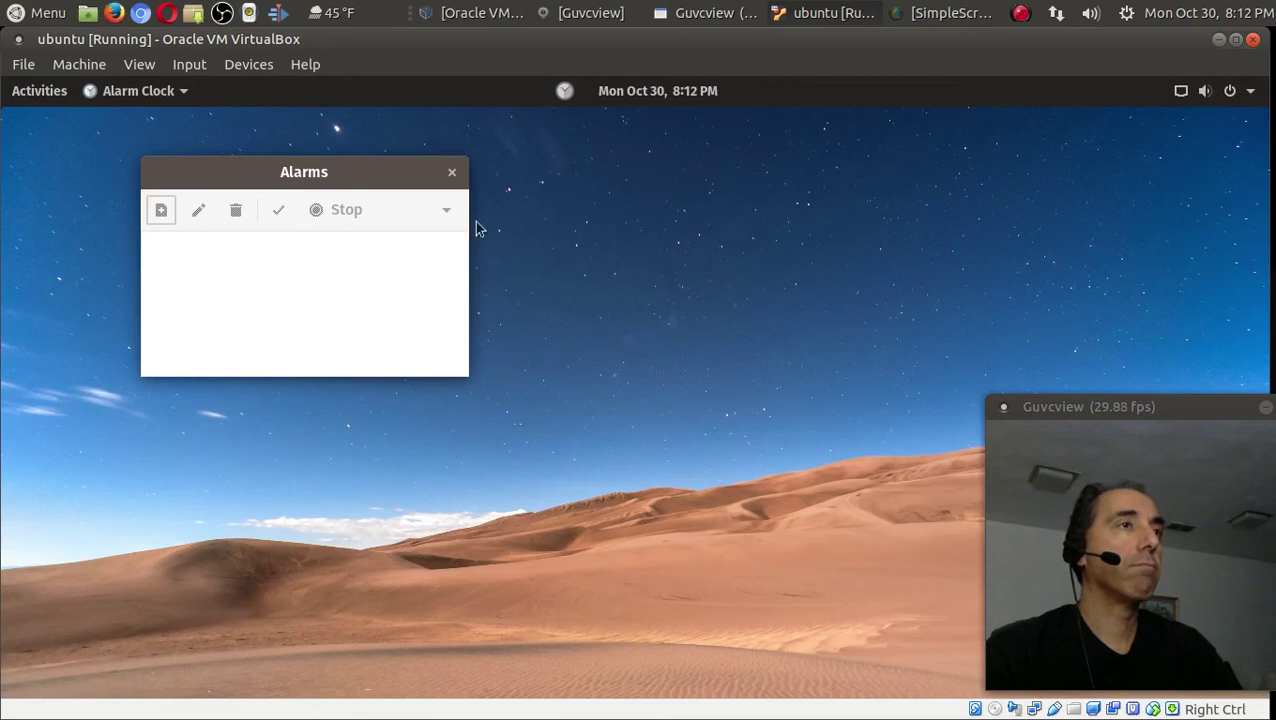
left_click_drag(373, 167, 470, 162)
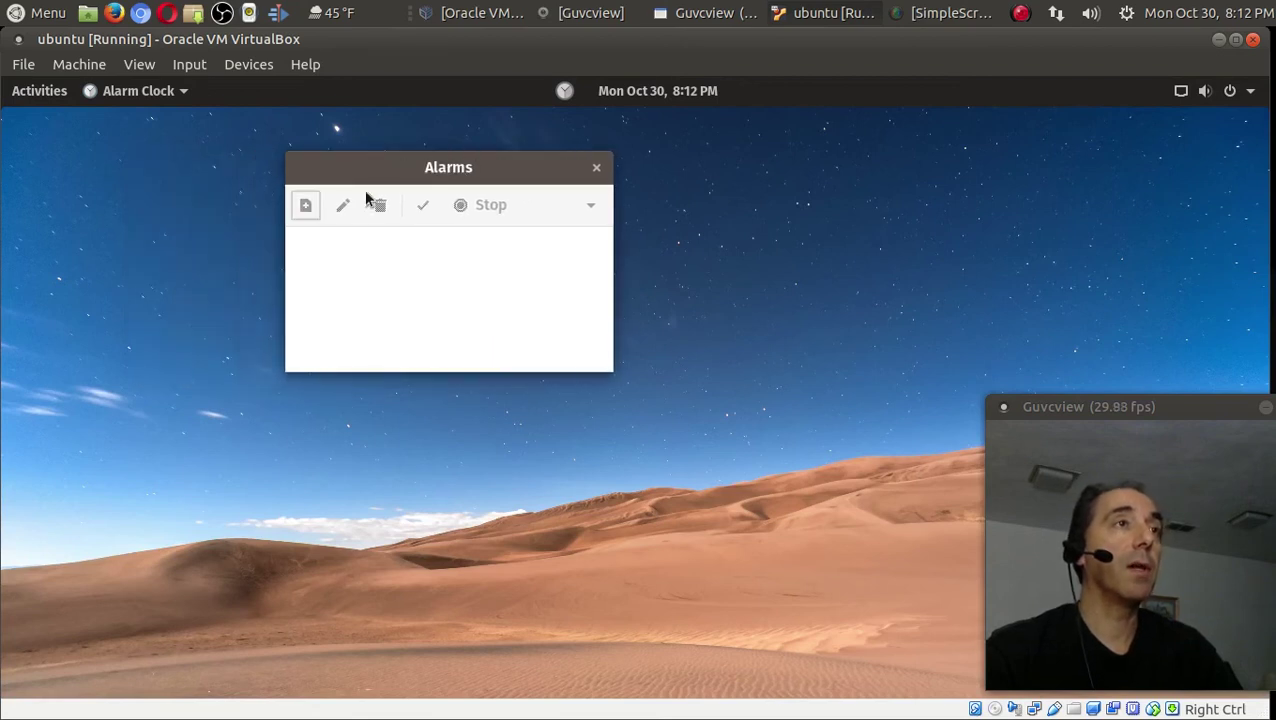
Step: Add a new alarm set as a timer, then close the Alarms window
left_click(305, 205)
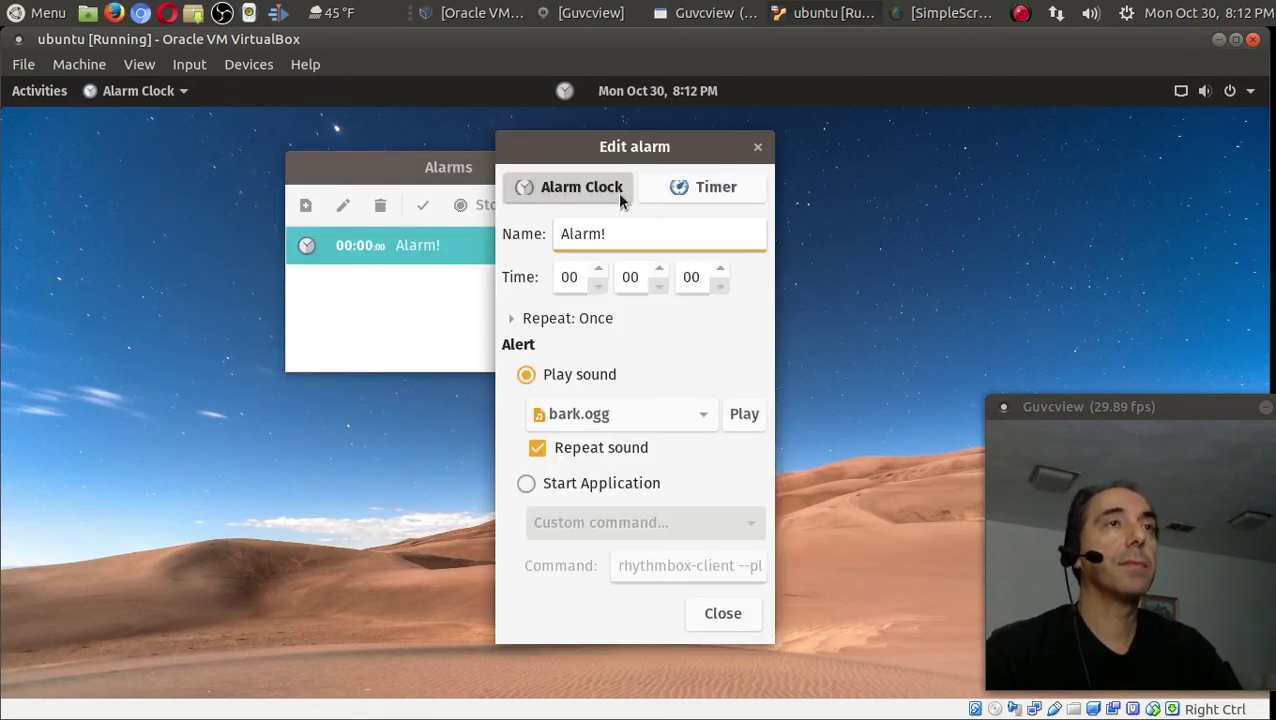
left_click(697, 188)
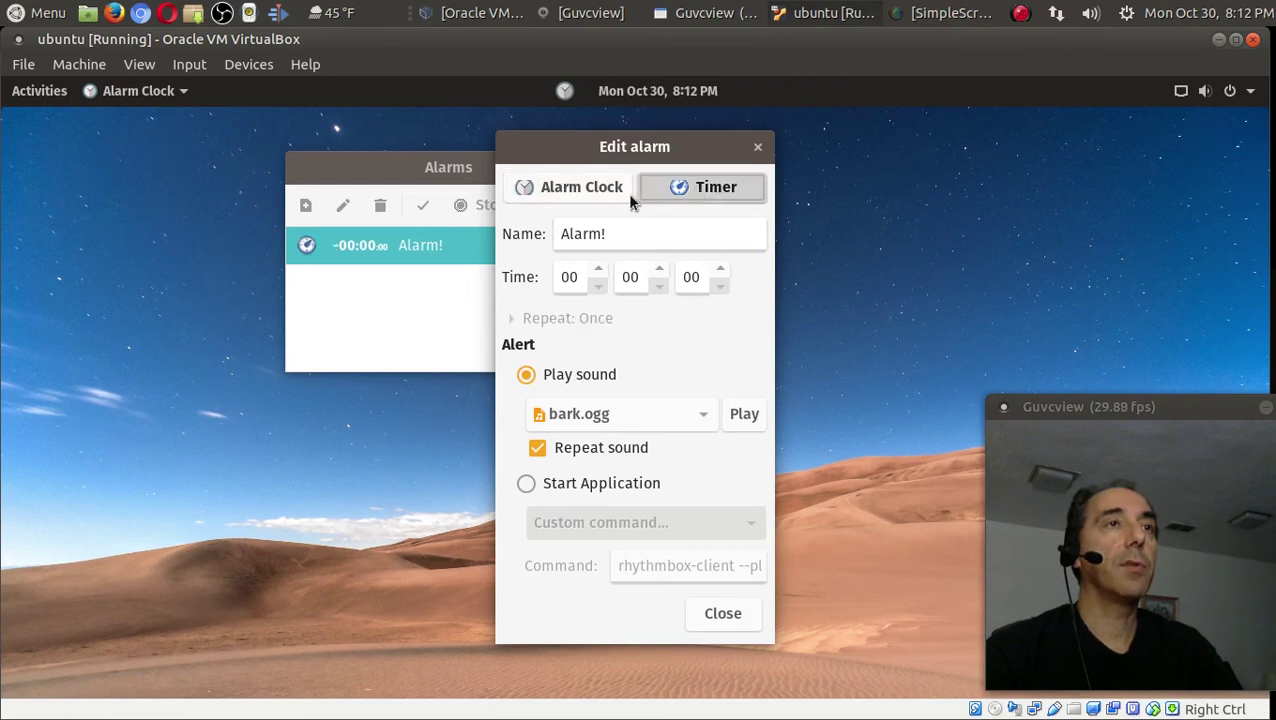
left_click(724, 614)
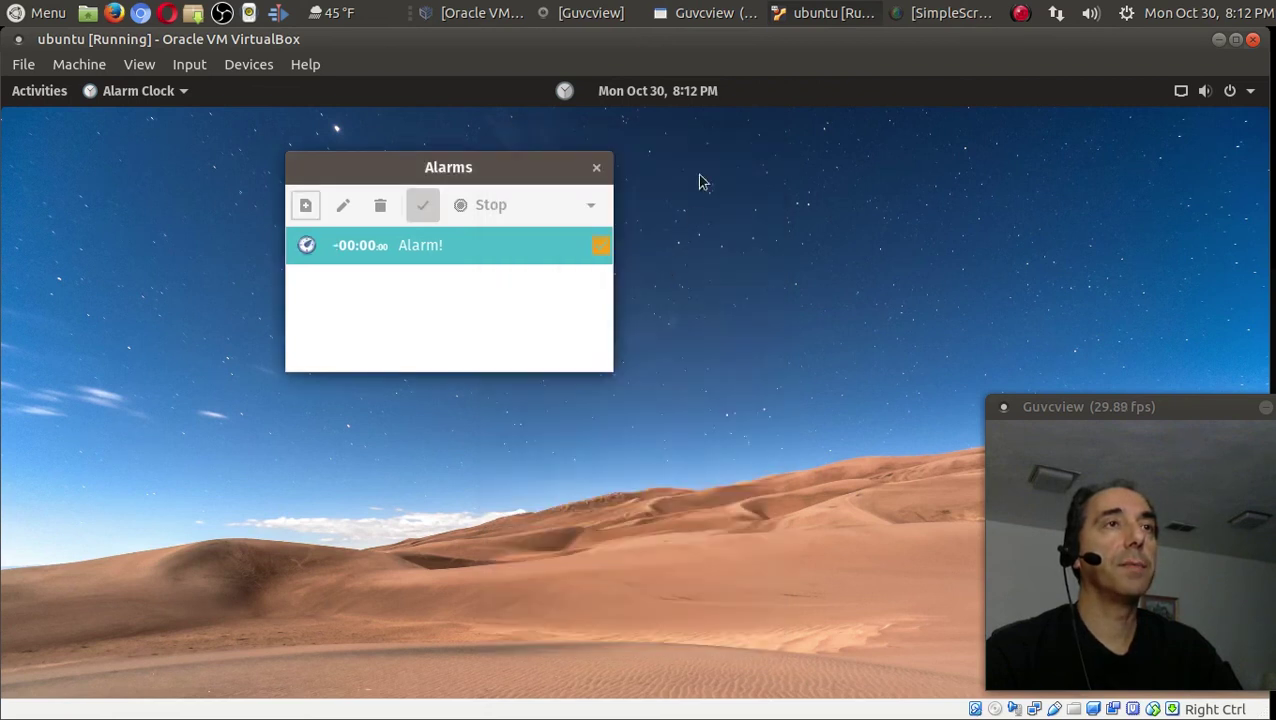
left_click(596, 170)
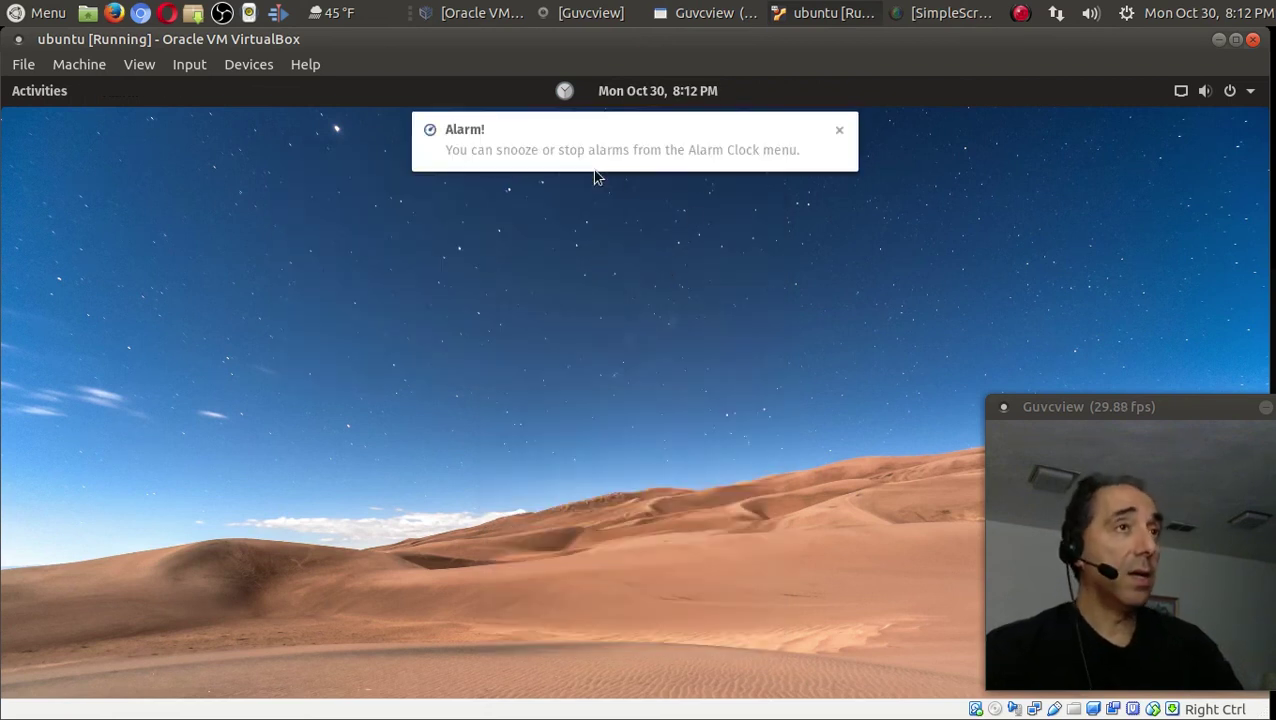
Step: Dismiss the Alarm! notification and reopen Pop!_Shop from the dock
key("super")
left_click(839, 130)
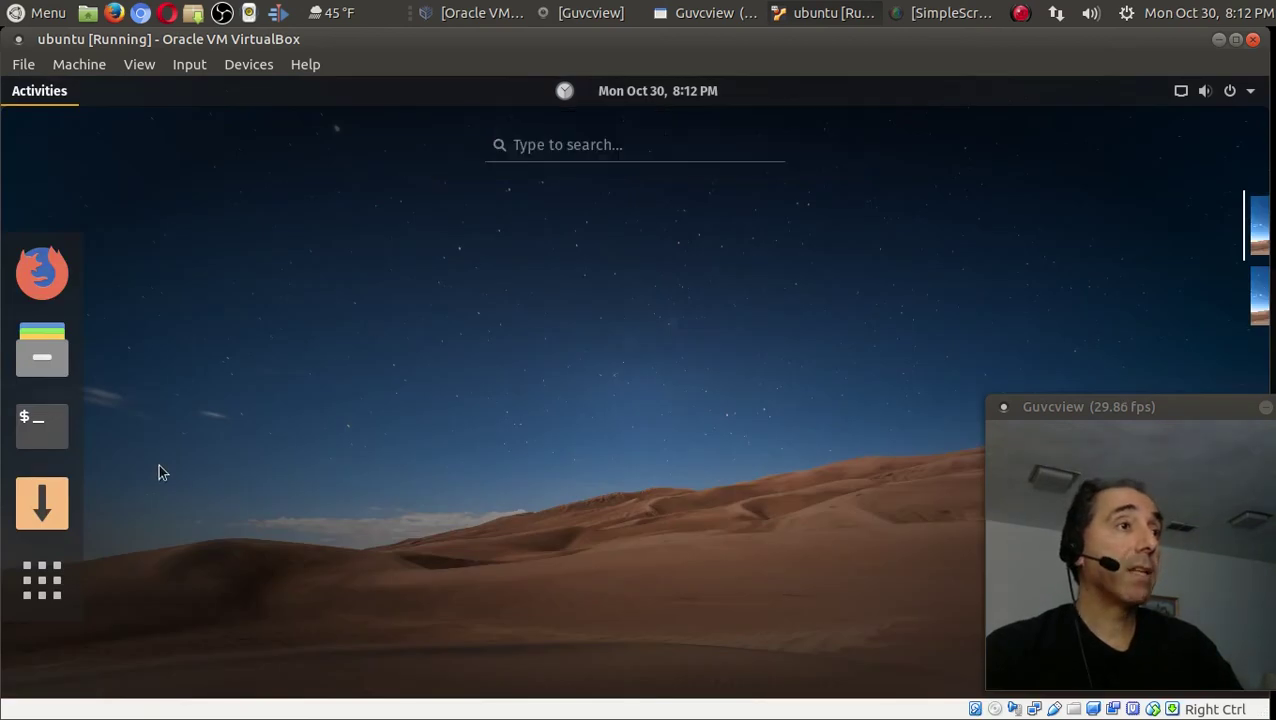
left_click(42, 503)
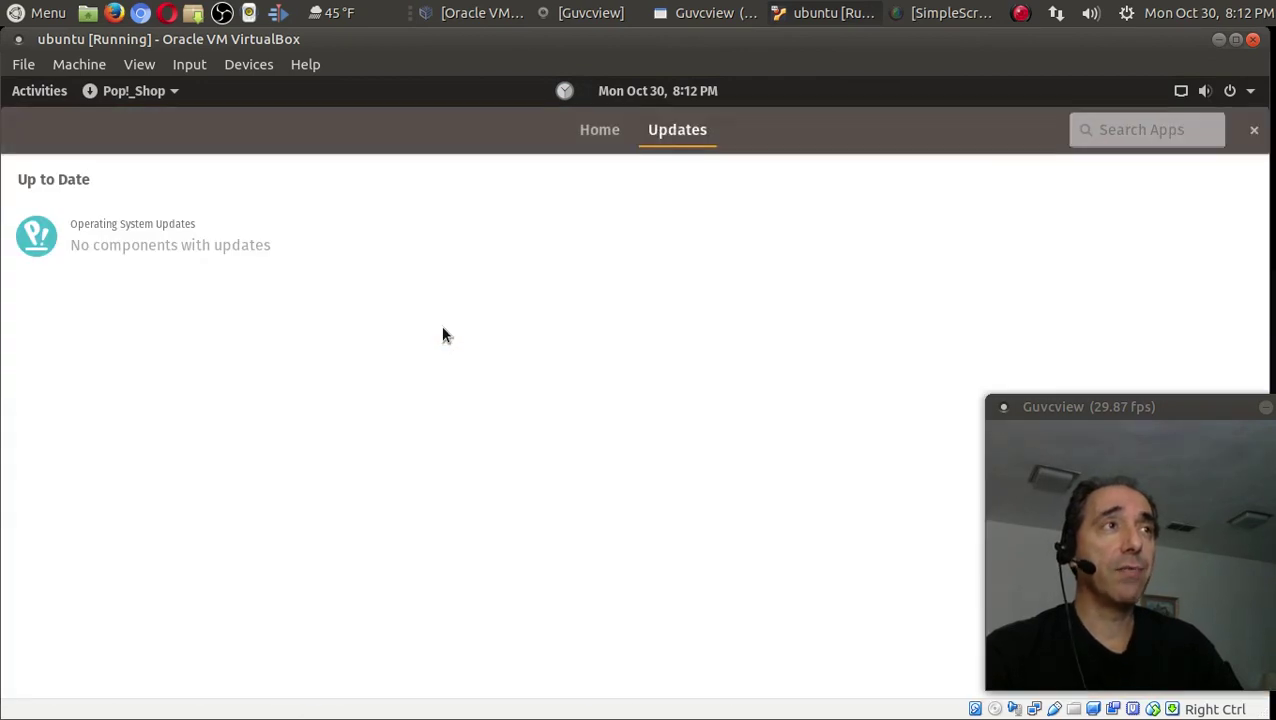
Step: Check Alarm Clock, Arora and Audacious on the Updates page, then close Pop!_Shop
left_click(605, 134)
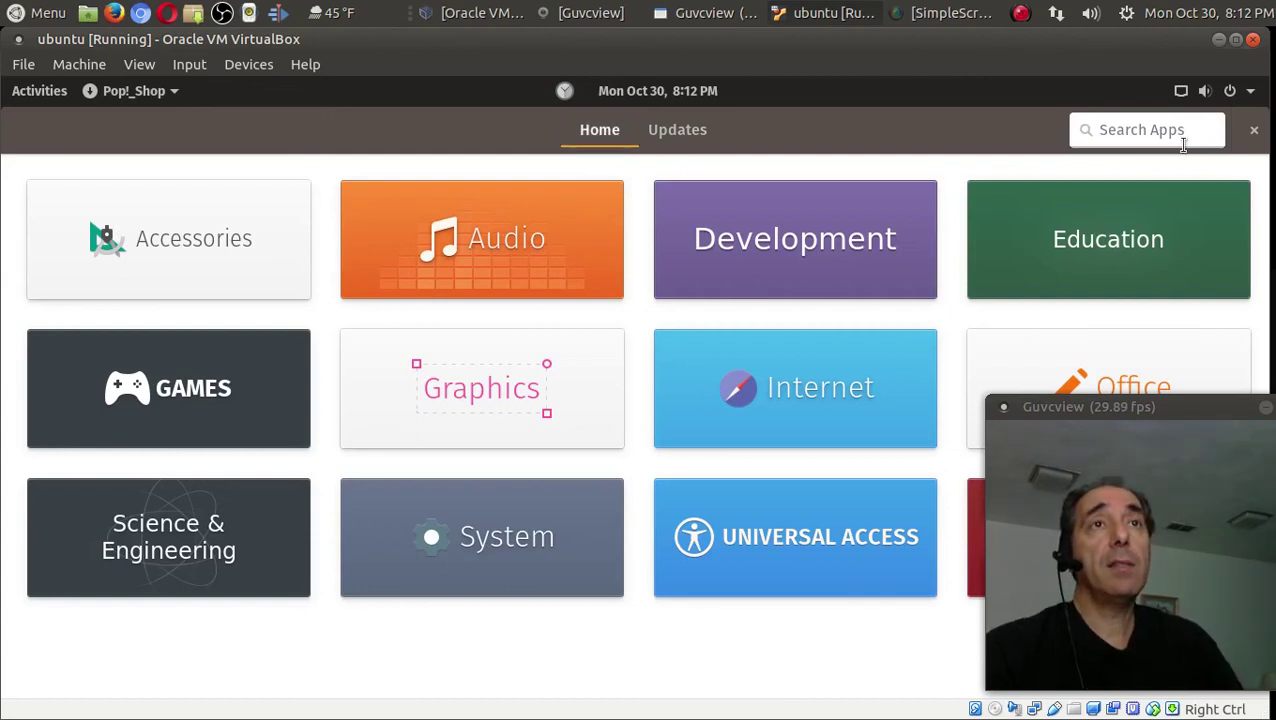
left_click(680, 134)
scroll(276, 282, "down", 10)
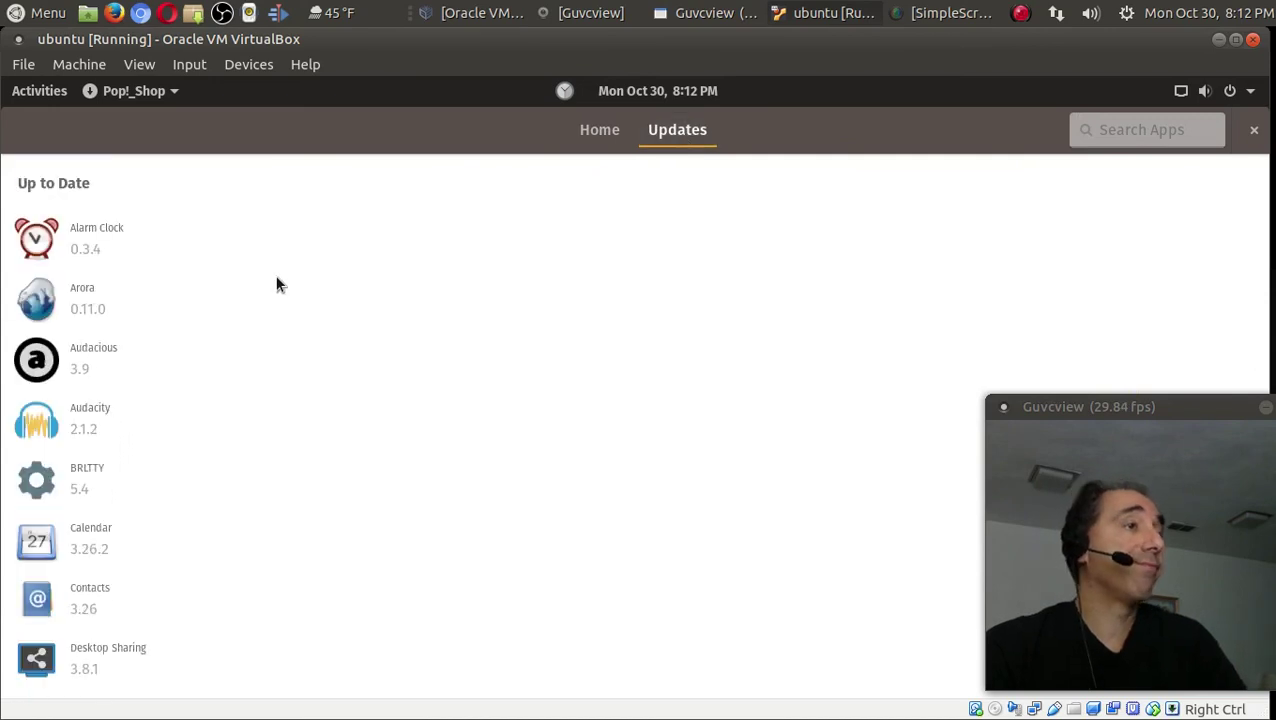
scroll(278, 285, "up", 10)
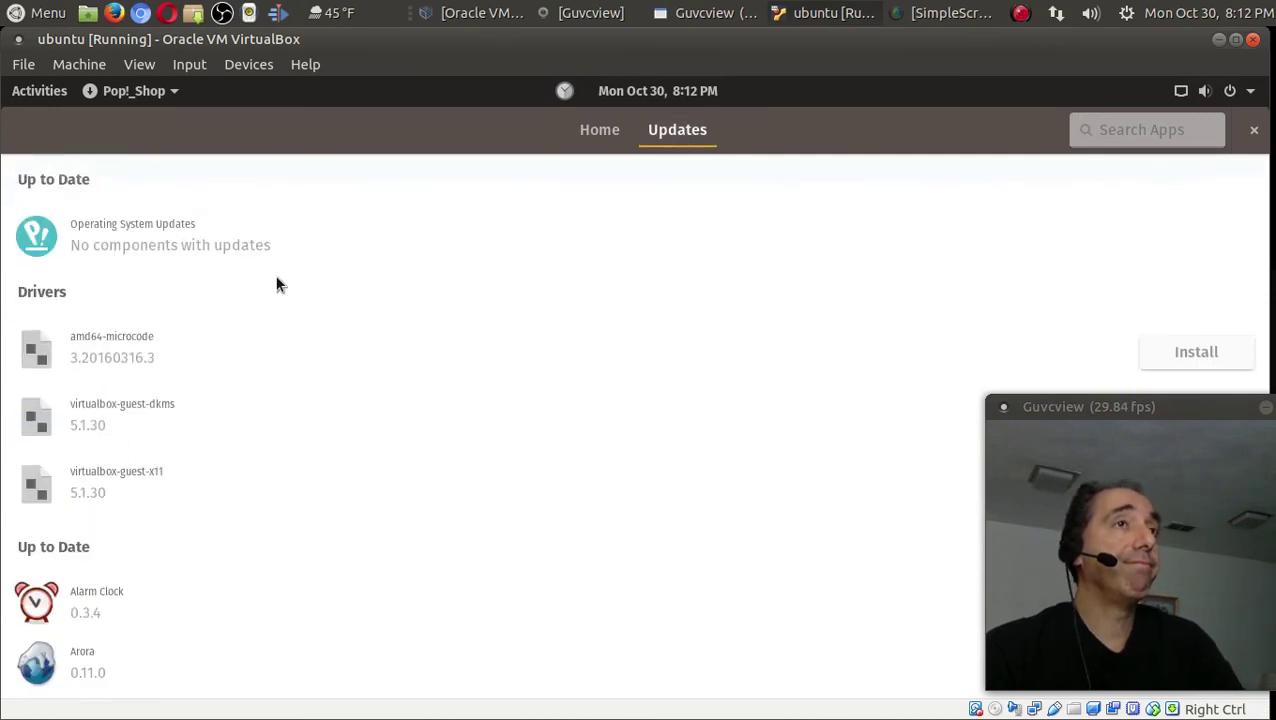
left_click(1254, 129)
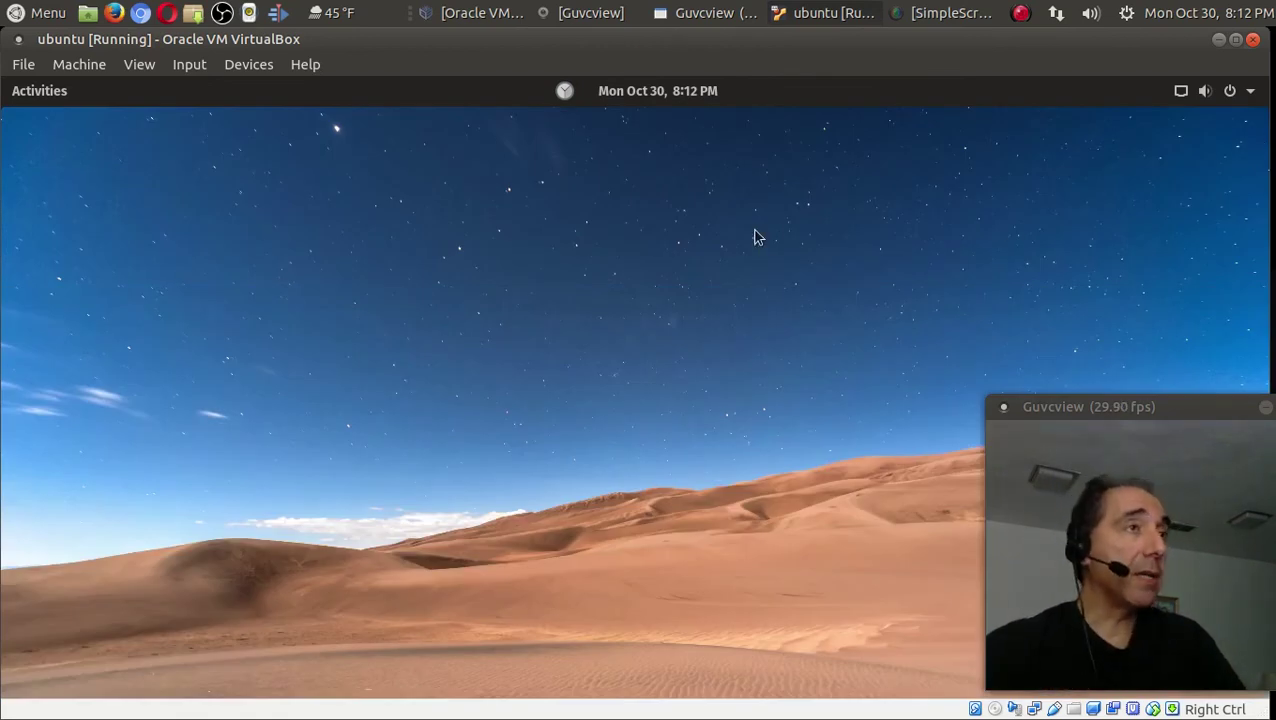
key("super")
key("super")
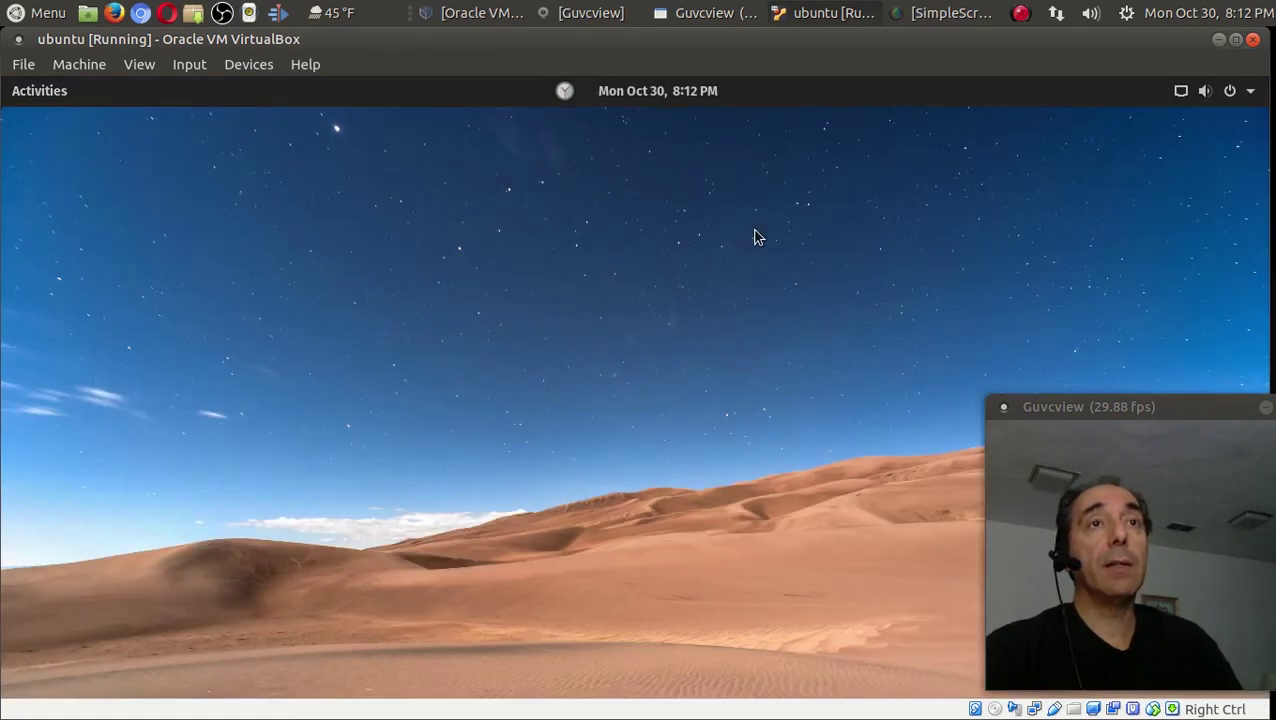